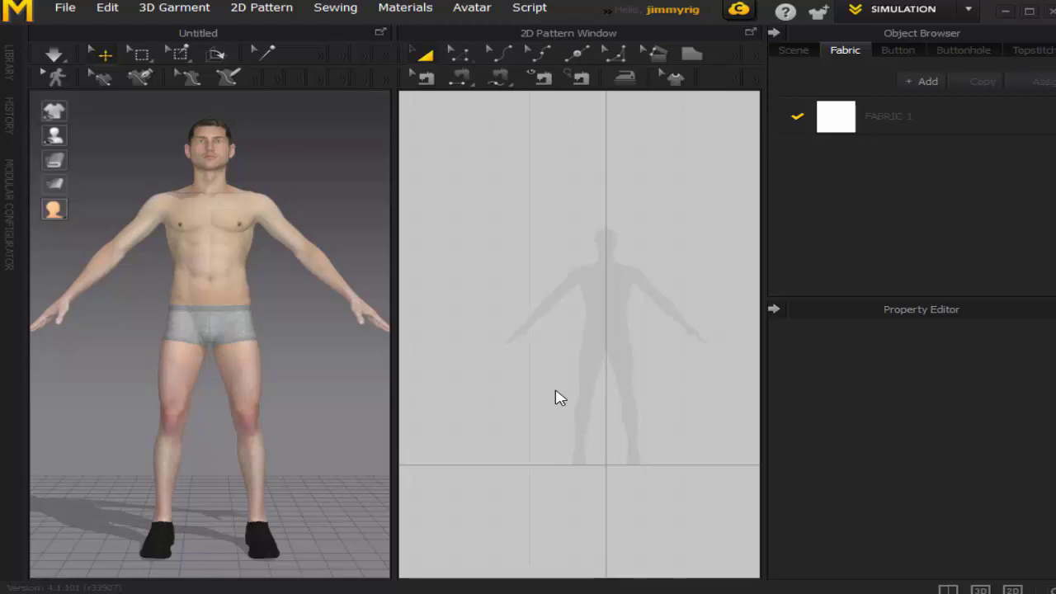
{"action": "left_click", "coordinate": [225, 247]}
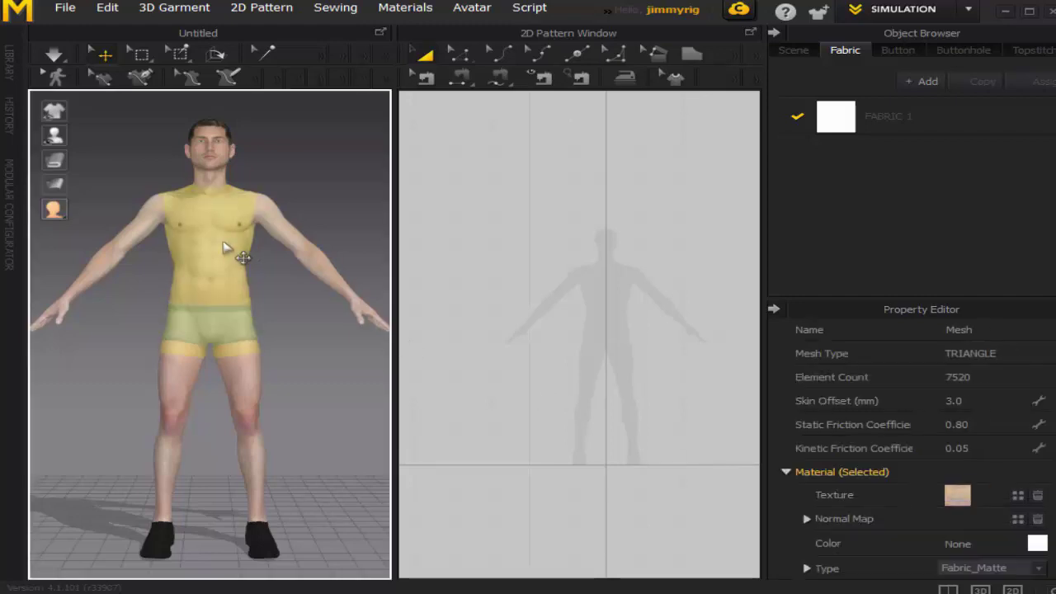
{"action": "left_click", "coordinate": [301, 301]}
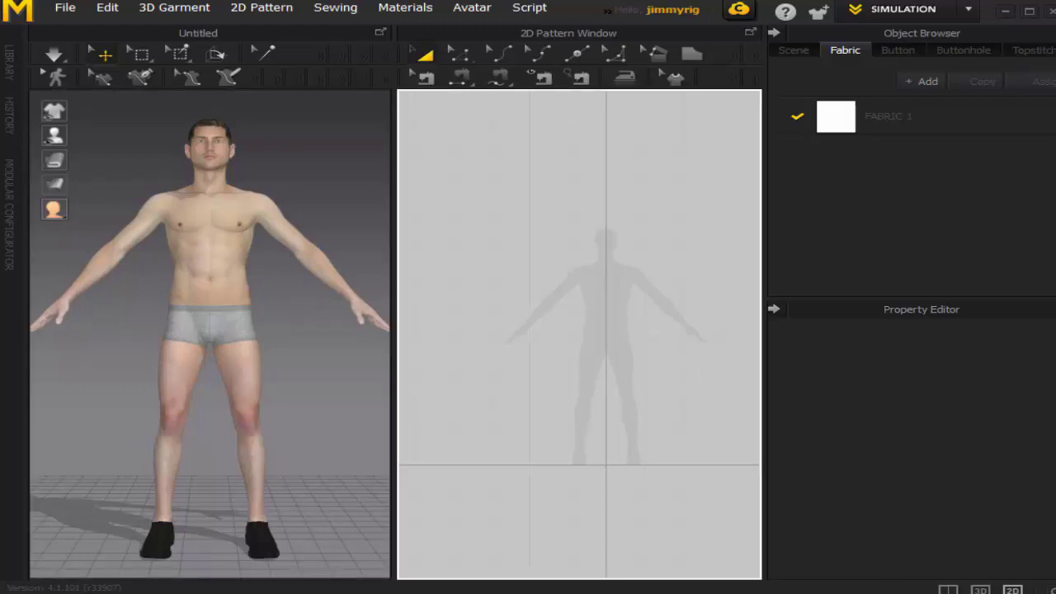
Show only the 2D pattern view and start a tunic polygon on the silhouette with a 22.7 in left sleeve edge, both shoulders and a V-neck.
{"action": "key", "text": "Tab"}
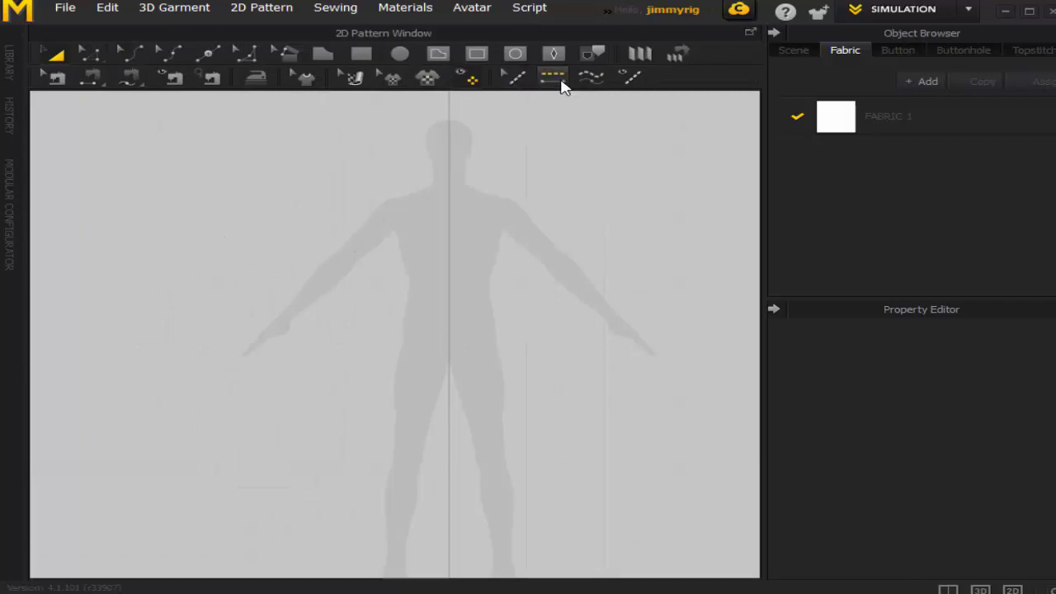
{"action": "left_click", "coordinate": [92, 63]}
{"action": "key", "text": "h"}
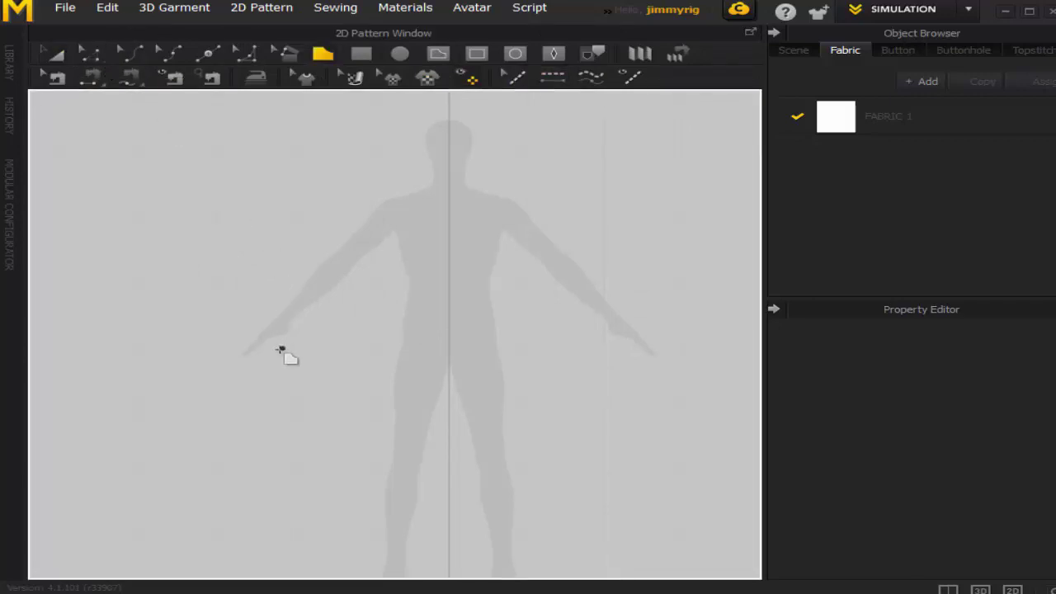
{"action": "left_click", "coordinate": [267, 305]}
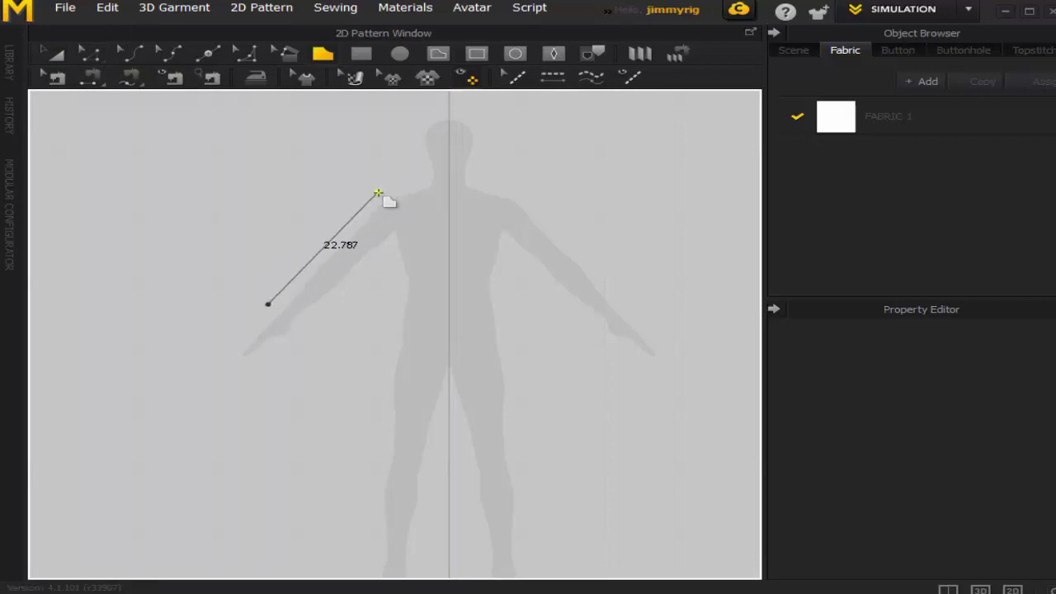
{"action": "left_click", "coordinate": [377, 193]}
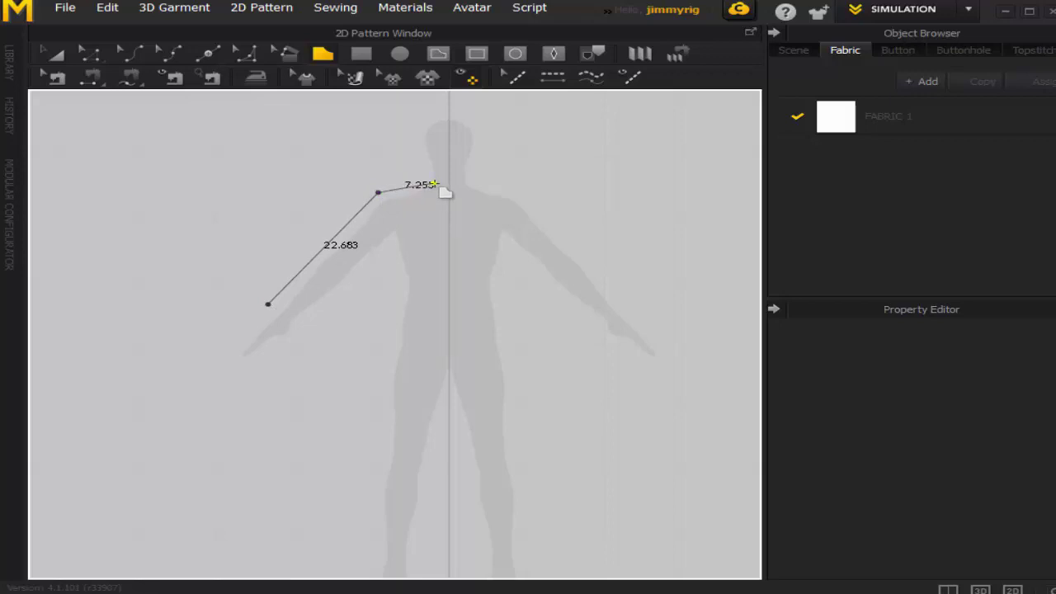
{"action": "left_click", "coordinate": [433, 184]}
{"action": "left_click", "coordinate": [448, 214]}
{"action": "left_click", "coordinate": [472, 182]}
{"action": "left_click", "coordinate": [518, 194]}
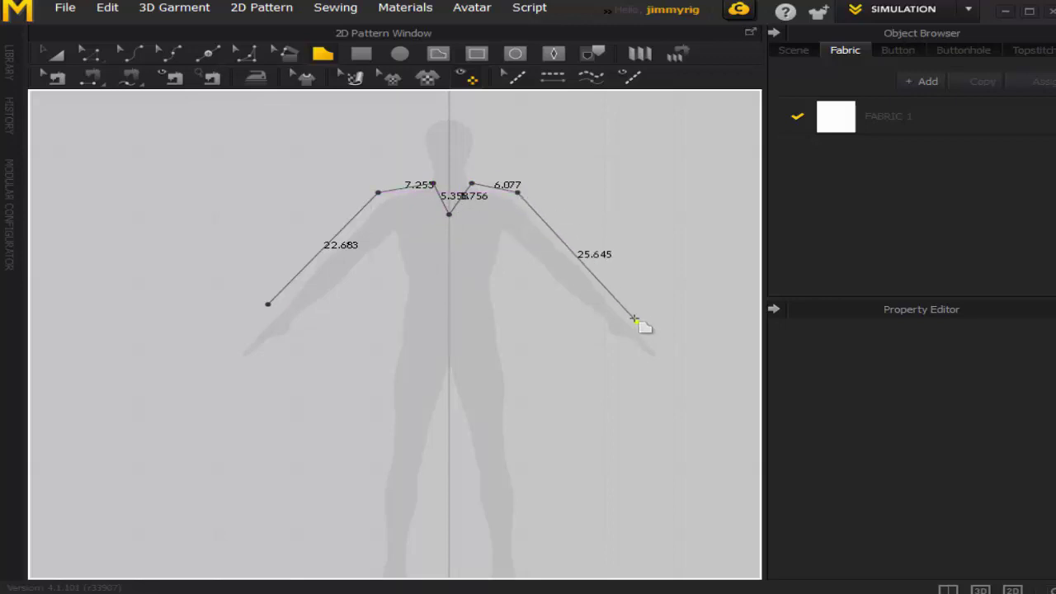
Continue the tunic outline around the right sleeve with a cuff about 5.4 in wide, down the 16.9 in side and along the flared skirt edge.
{"action": "left_click", "coordinate": [623, 305]}
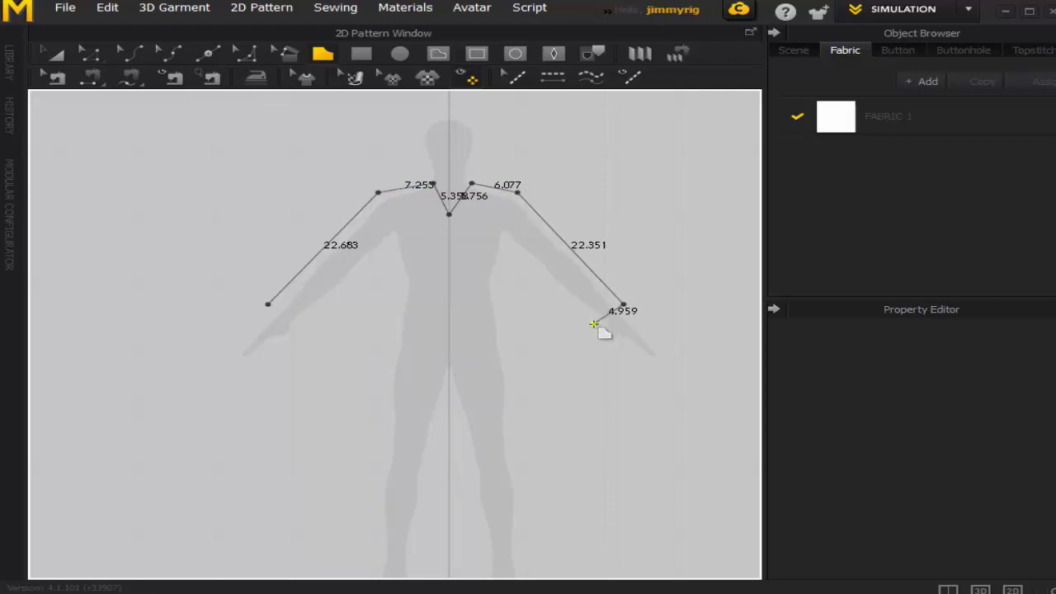
{"action": "left_click", "coordinate": [590, 325]}
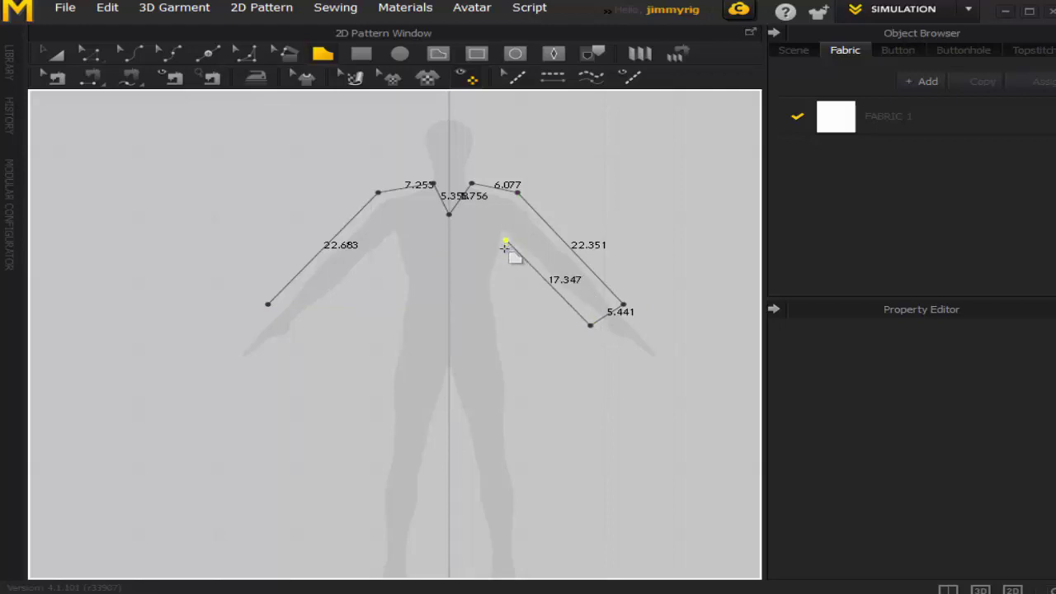
{"action": "left_click", "coordinate": [506, 240]}
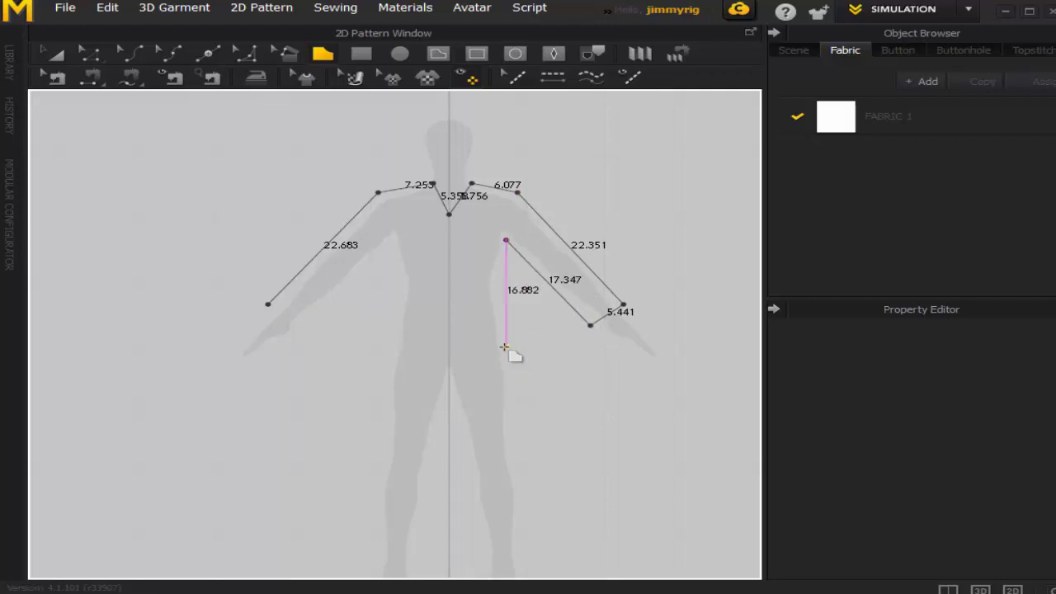
{"action": "left_click", "coordinate": [504, 346]}
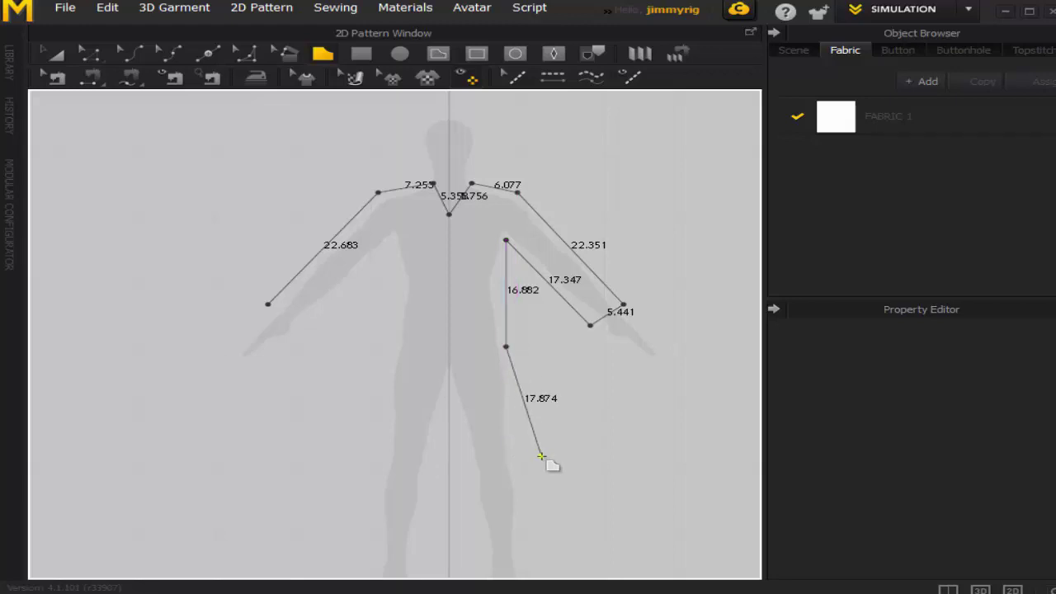
{"action": "left_click", "coordinate": [541, 455]}
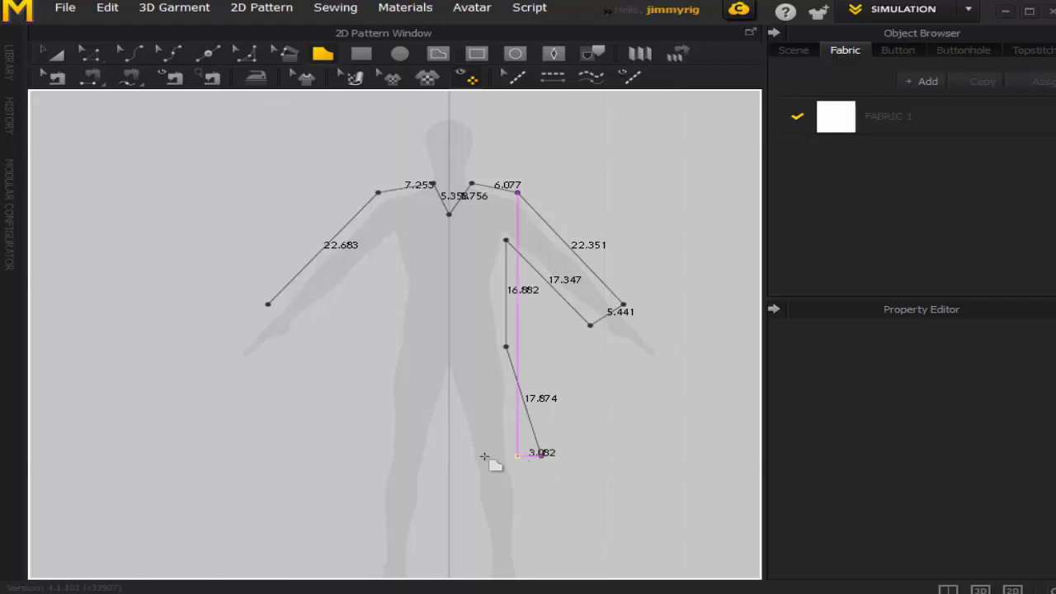
Finish the tunic outline with a hem about 24.5 in wide, the left side and the left sleeve underside, closing it at the starting point.
{"action": "left_click", "coordinate": [352, 455]}
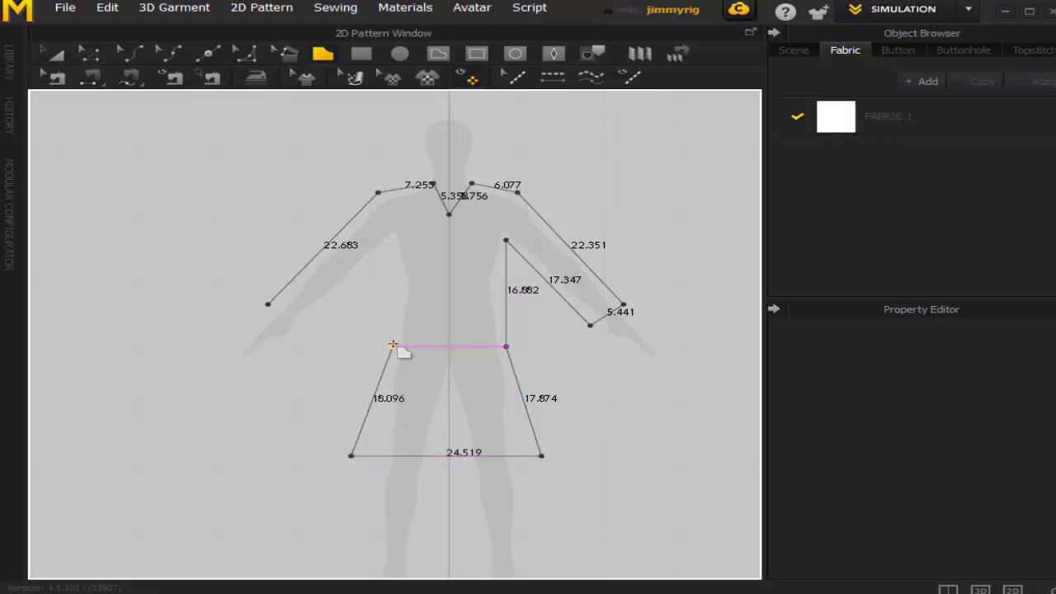
{"action": "left_click", "coordinate": [394, 345]}
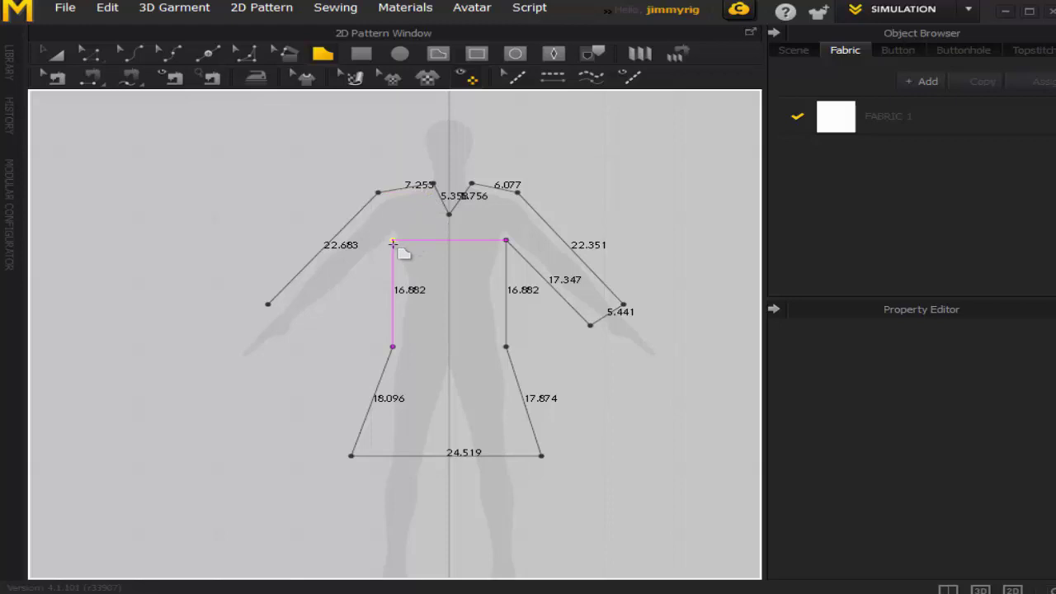
{"action": "left_click", "coordinate": [392, 241]}
{"action": "left_click", "coordinate": [304, 325]}
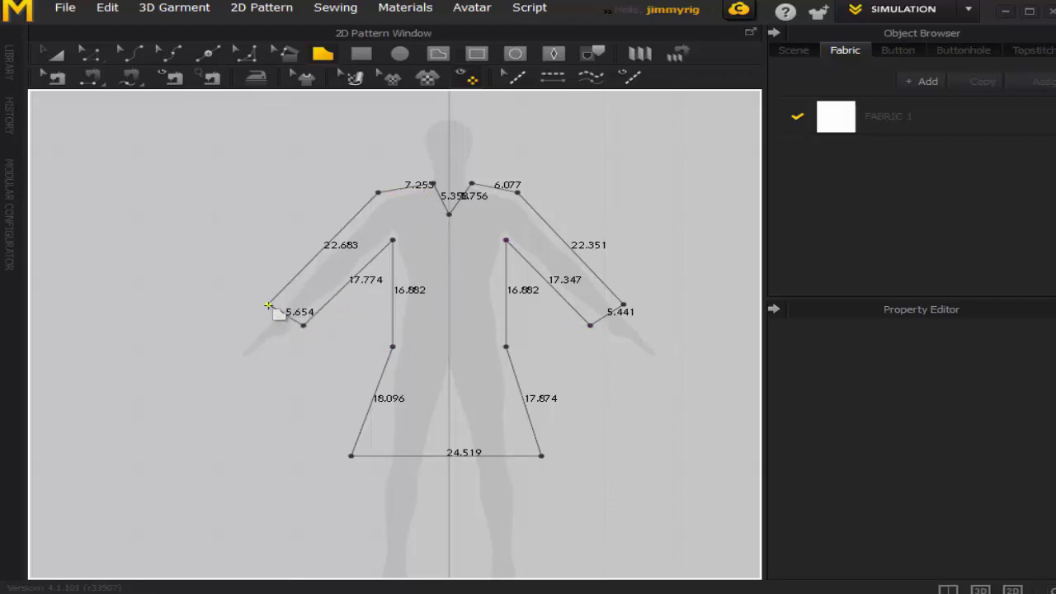
{"action": "left_click", "coordinate": [268, 305]}
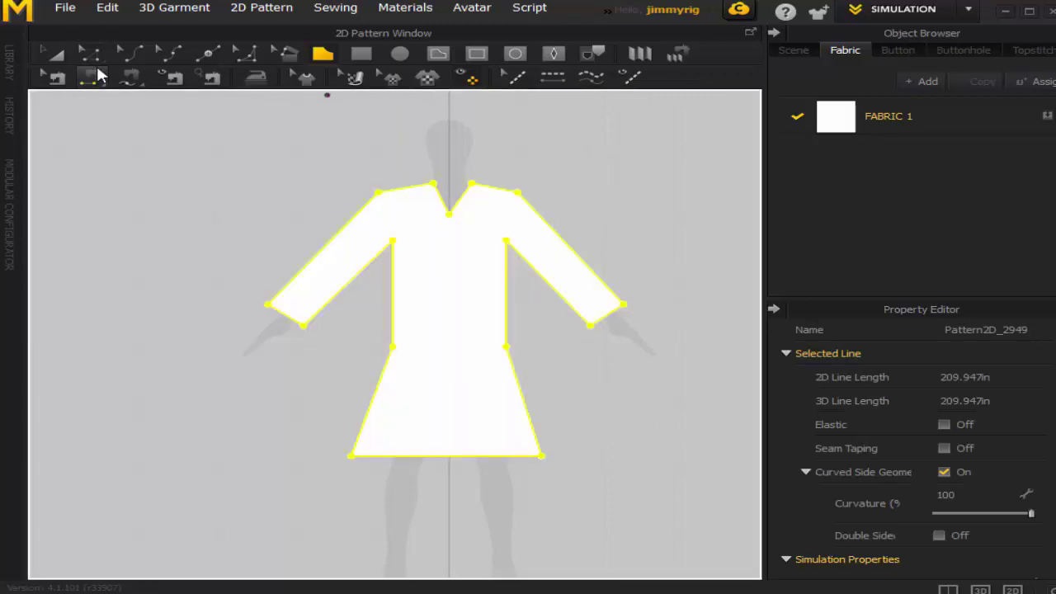
Move the whole tunic pattern to the left of the avatar silhouette, leaving the silhouette free.
{"action": "left_click", "coordinate": [91, 55]}
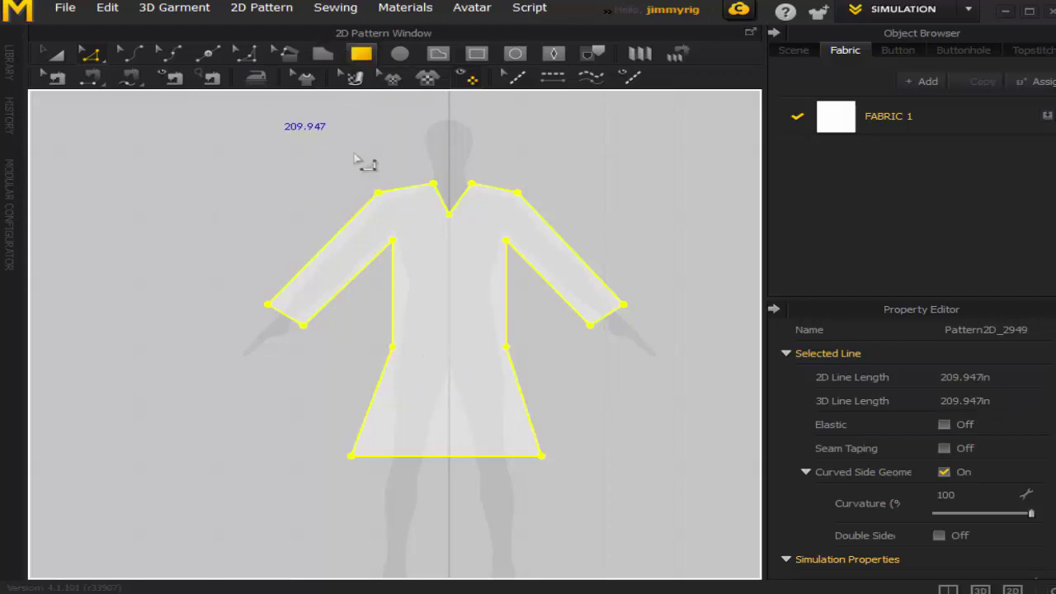
{"action": "left_click", "coordinate": [56, 54]}
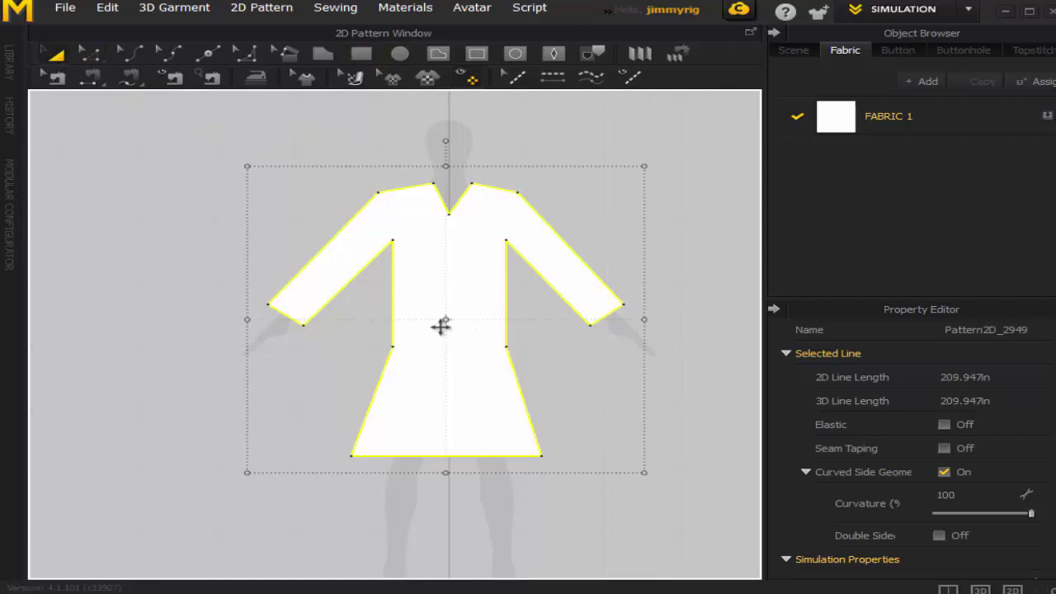
{"action": "left_click_drag", "start_coordinate": [441, 322], "coordinate": [91, 322]}
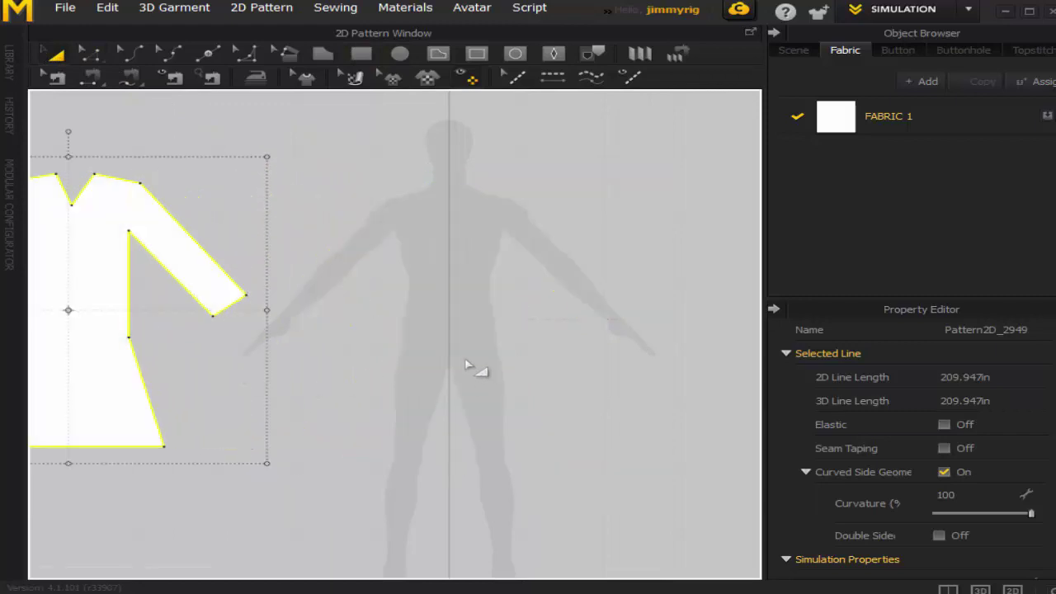
Start a trouser polygon on the silhouette with a waist about 13.3 in wide, a two-segment right outer leg and a 7.5 in leg hem.
{"action": "left_click", "coordinate": [92, 54]}
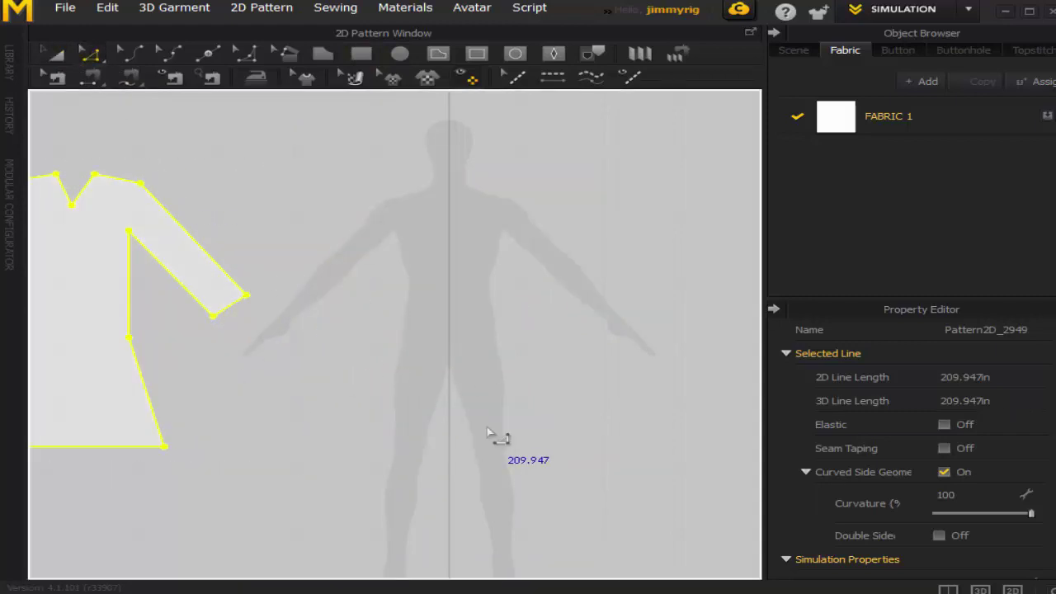
{"action": "scroll", "coordinate": [488, 433], "scroll_direction": "up", "scroll_amount": 2}
{"action": "scroll", "coordinate": [488, 433], "scroll_direction": "down", "scroll_amount": 2}
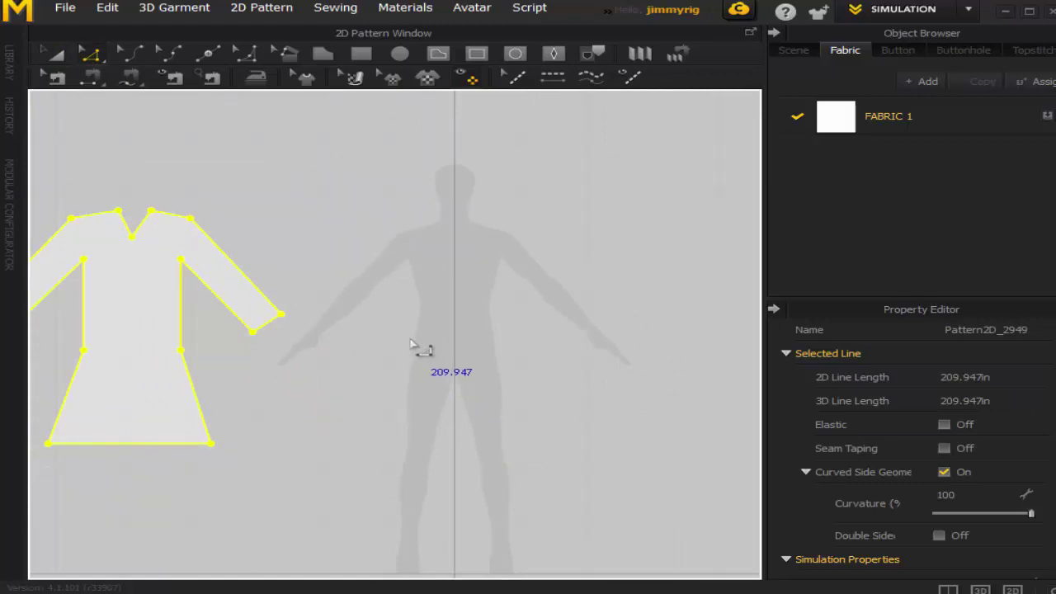
{"action": "left_click", "coordinate": [527, 348]}
{"action": "key", "text": "h"}
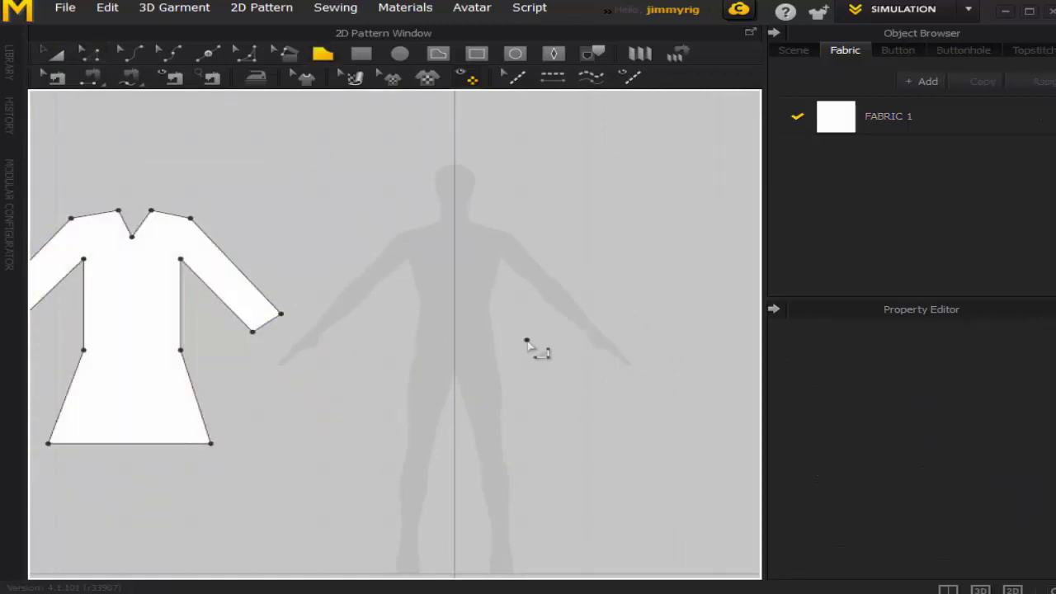
{"action": "left_click", "coordinate": [410, 338]}
{"action": "left_click", "coordinate": [498, 338]}
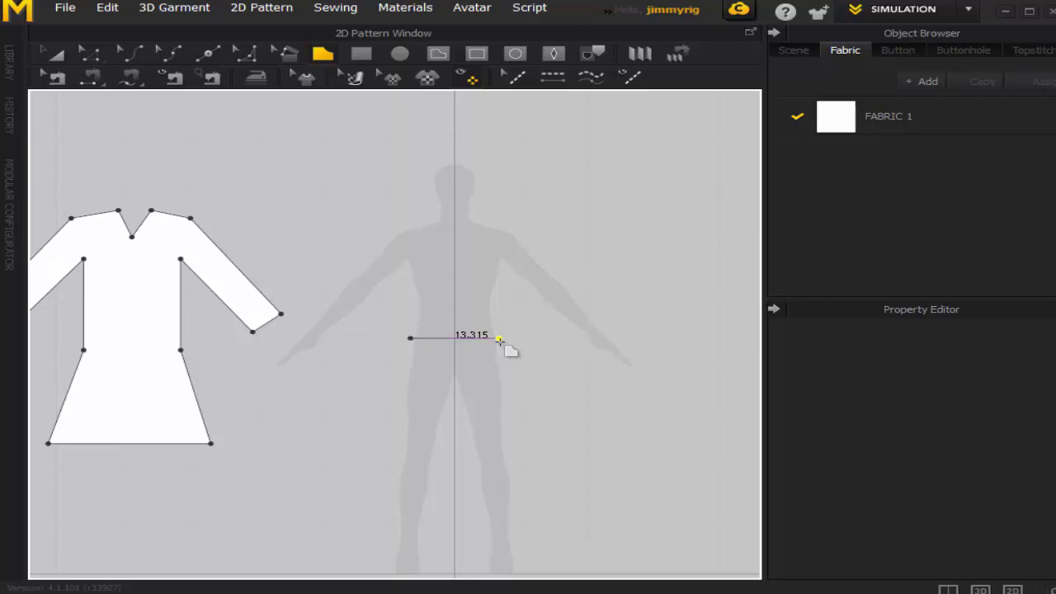
{"action": "left_click", "coordinate": [528, 443]}
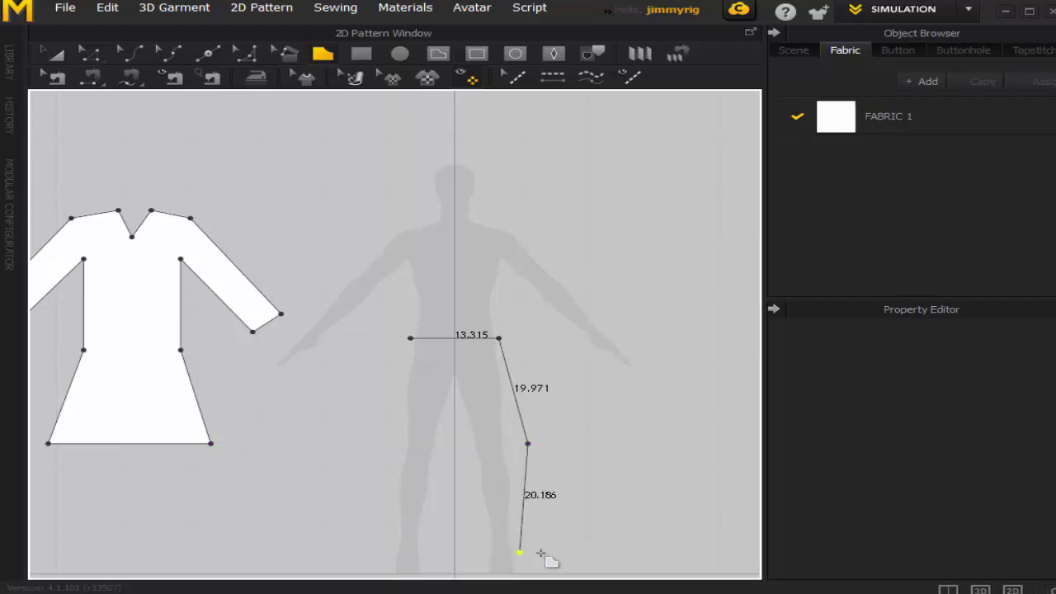
{"action": "left_click", "coordinate": [527, 548]}
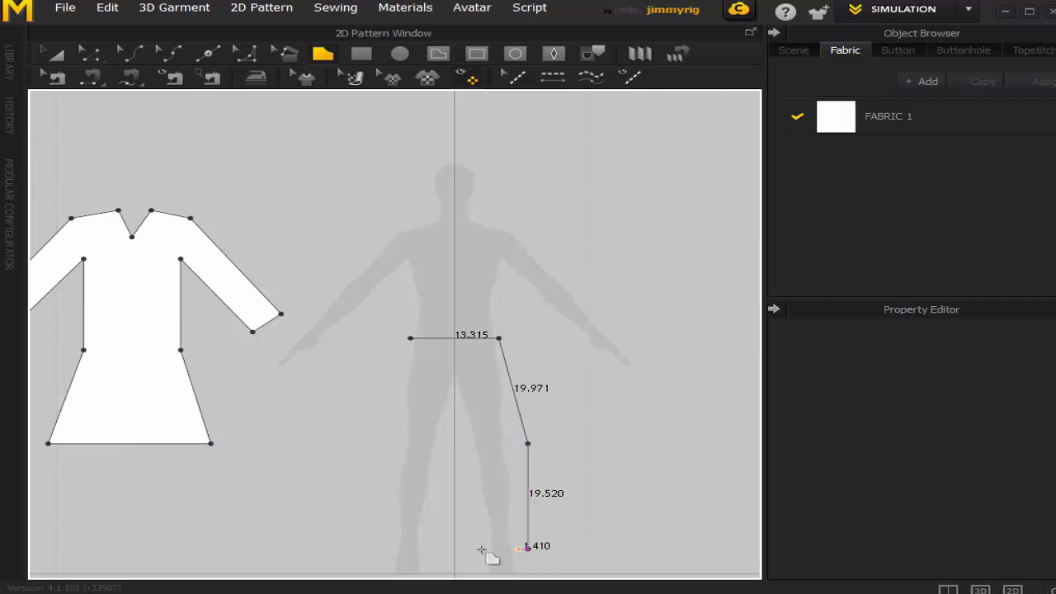
{"action": "left_click", "coordinate": [477, 547]}
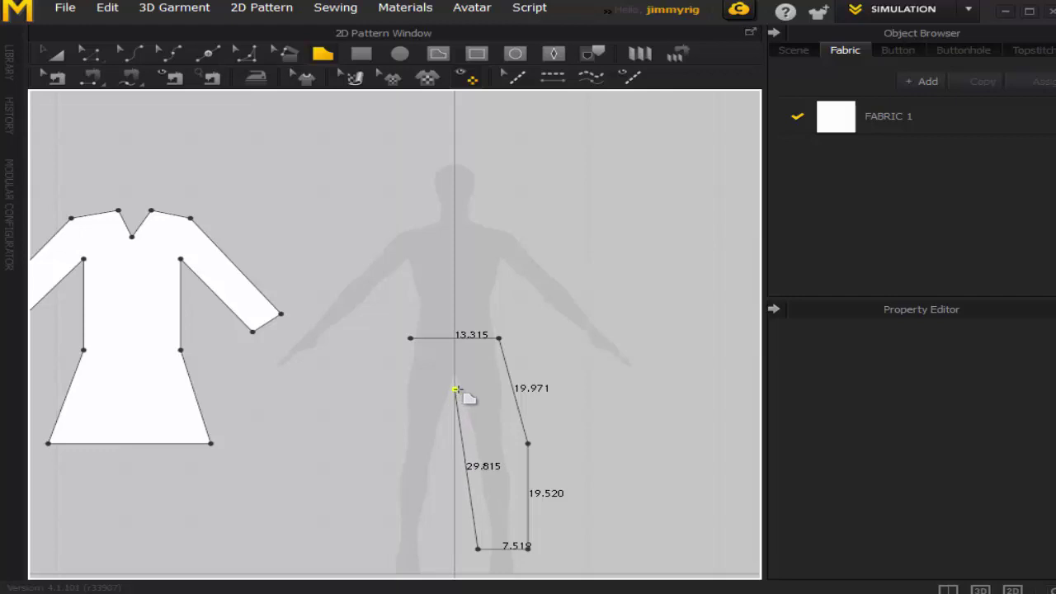
Finish the trouser outline through the crotch point, with a left leg hem about 7.4 in wide and the left outer leg, closing at the waist.
{"action": "left_click", "coordinate": [454, 389]}
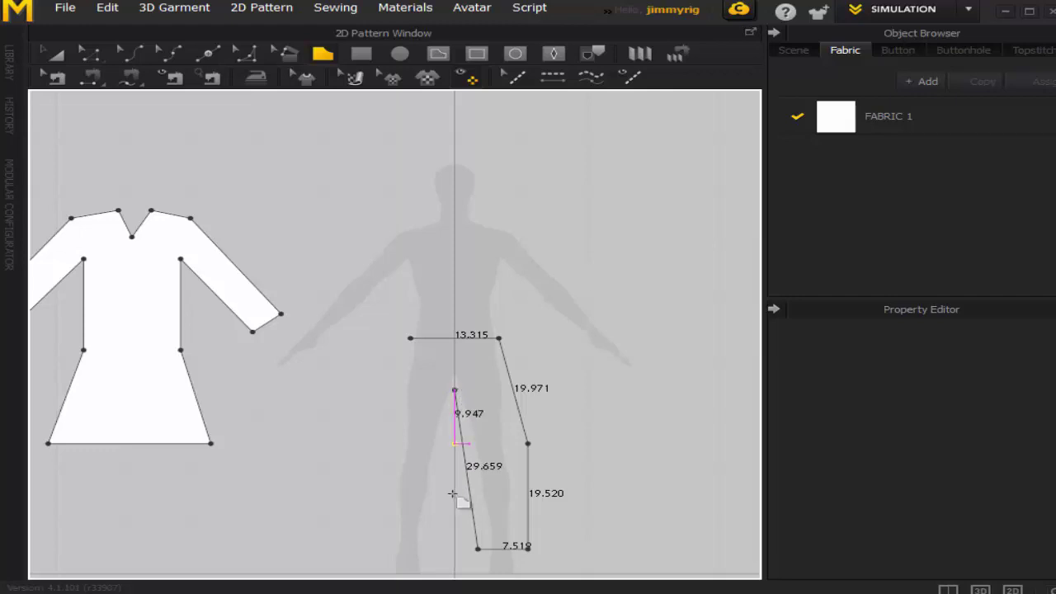
{"action": "left_click", "coordinate": [430, 547]}
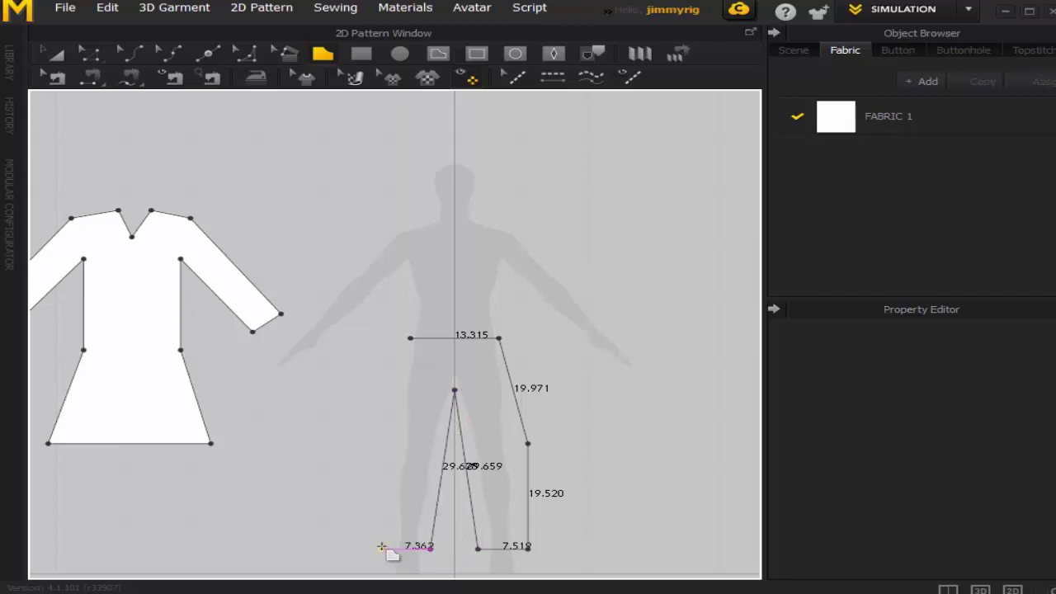
{"action": "left_click", "coordinate": [381, 548]}
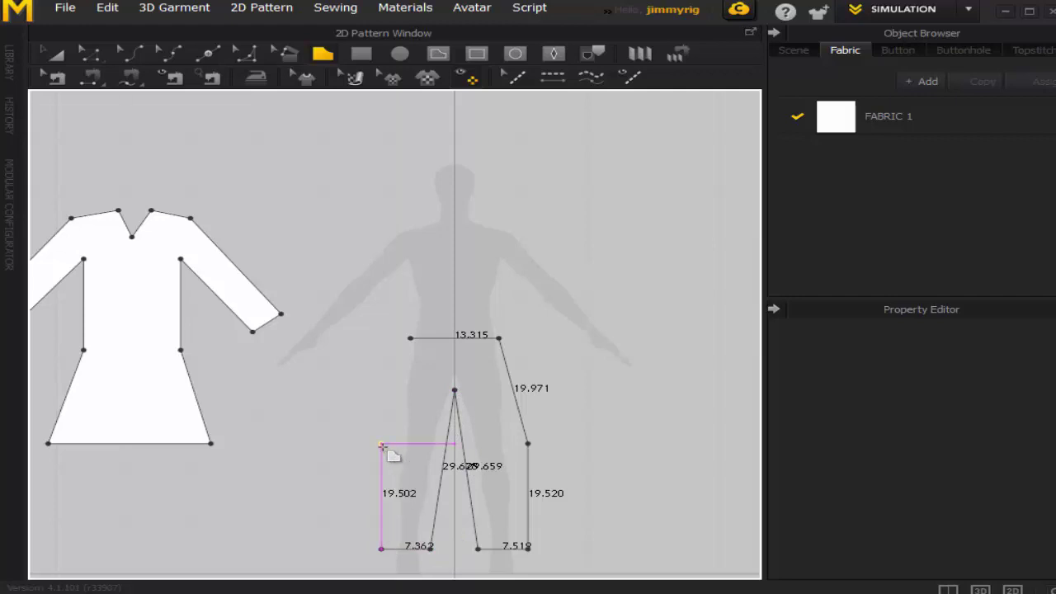
{"action": "left_click", "coordinate": [381, 444]}
{"action": "left_click", "coordinate": [410, 341]}
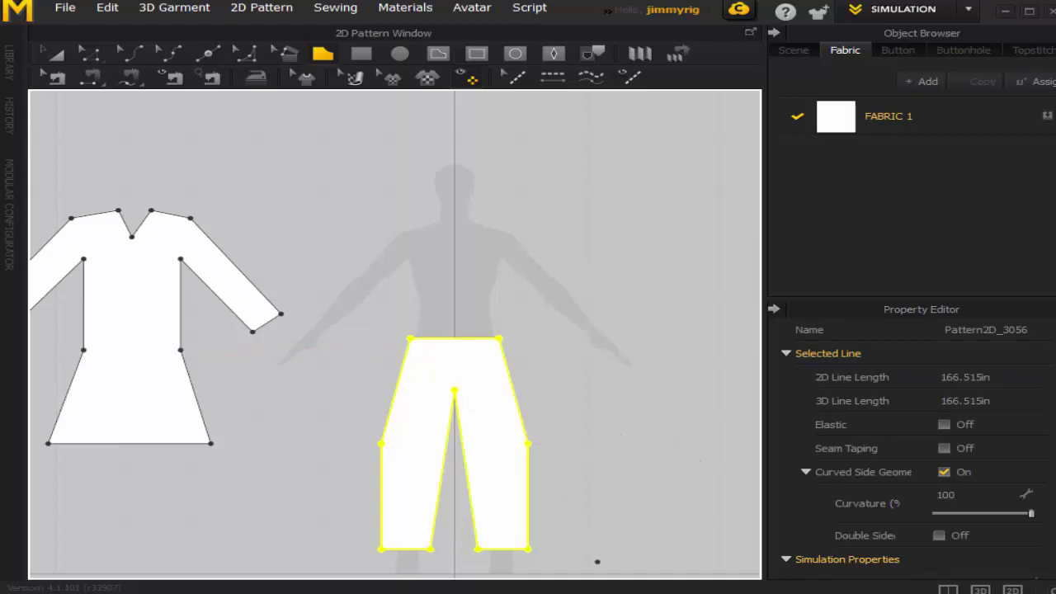
Show the 3D and 2D views side by side and move the tunic and trouser patterns closer to the avatar's front in 3D.
{"action": "left_click", "coordinate": [948, 590]}
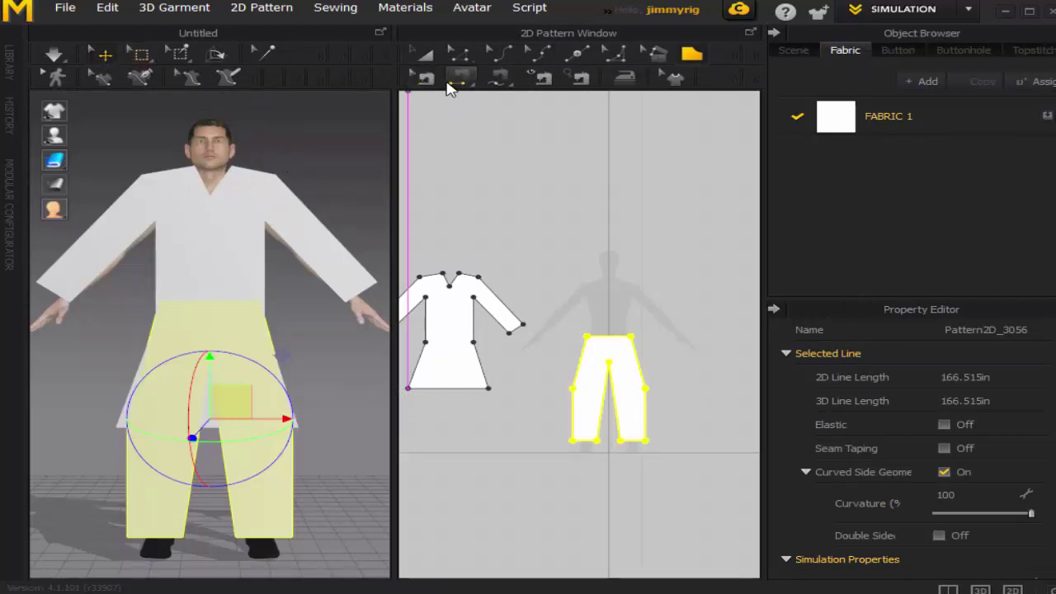
{"action": "left_click", "coordinate": [424, 55]}
{"action": "left_click", "coordinate": [447, 318]}
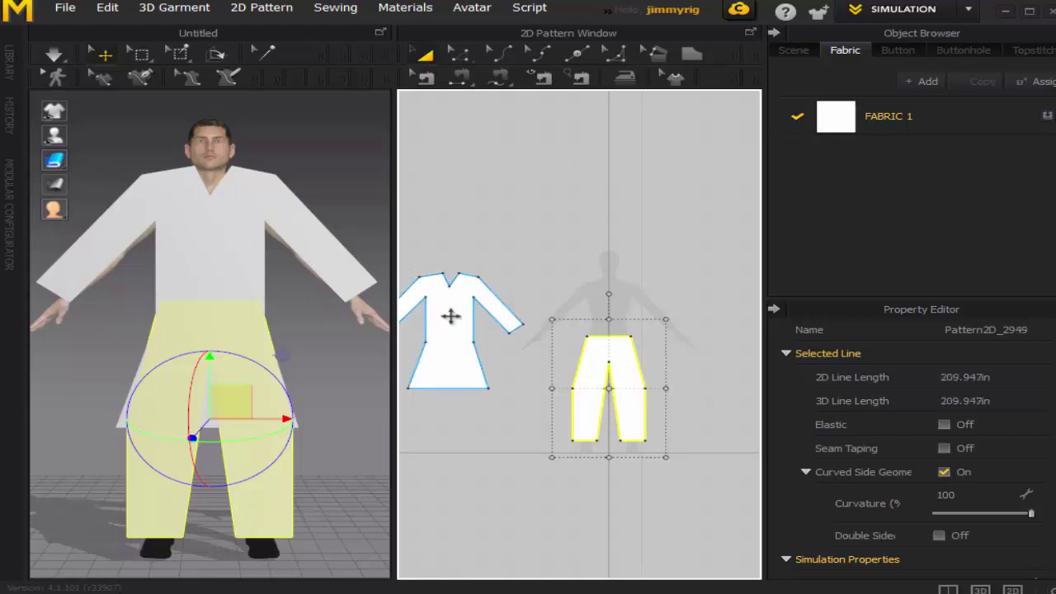
{"action": "right_click_drag", "start_coordinate": [320, 178], "coordinate": [78, 213]}
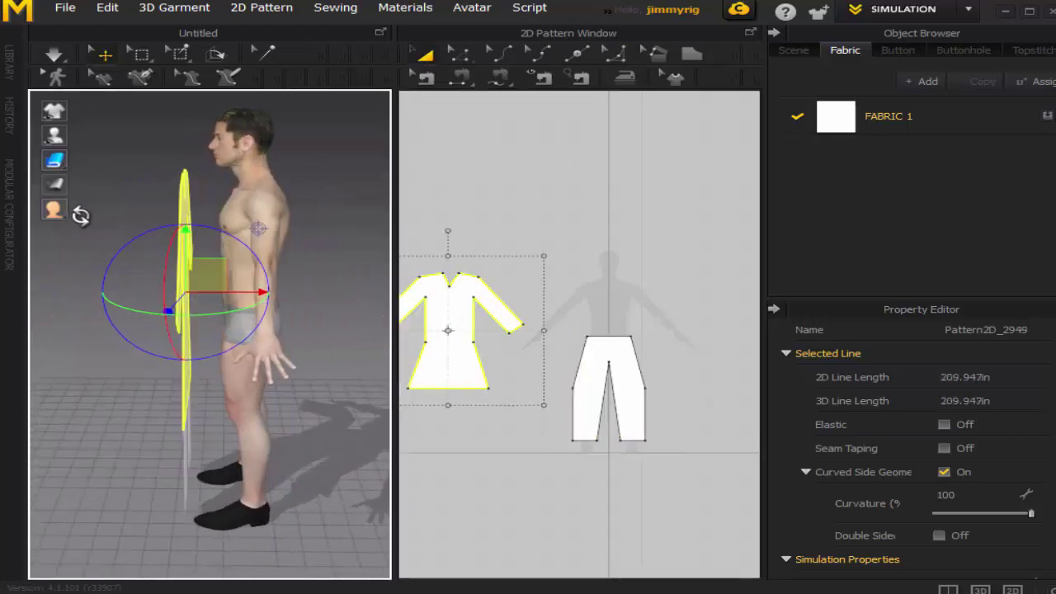
{"action": "left_click_drag", "start_coordinate": [235, 292], "coordinate": [257, 291]}
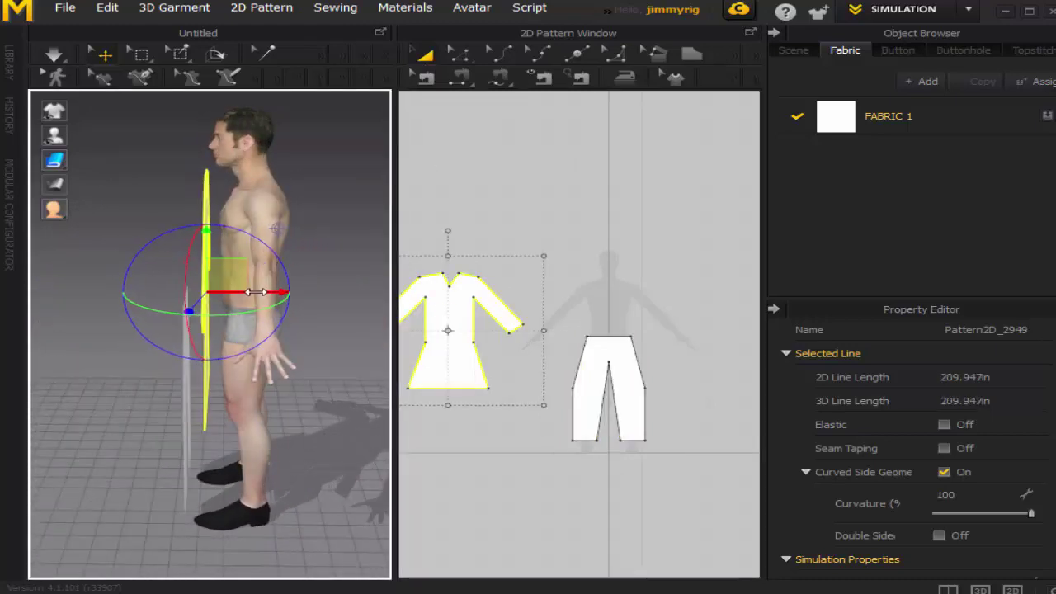
{"action": "left_click", "coordinate": [183, 389]}
{"action": "left_click_drag", "start_coordinate": [229, 381], "coordinate": [248, 383]}
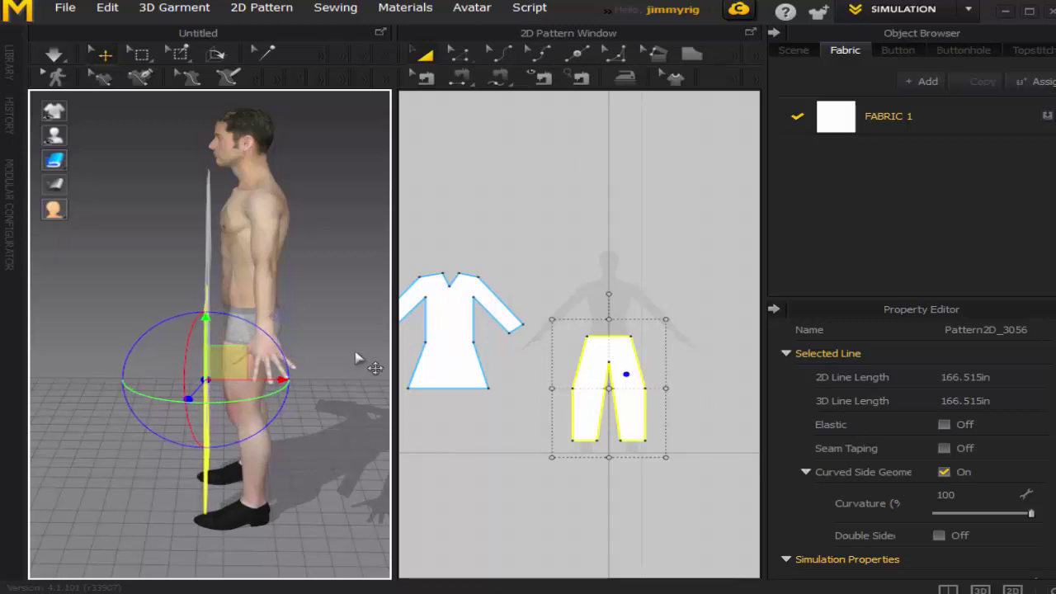
Duplicate the tunic about 49 in to its right over the silhouette, and duplicate the trousers, placing the copy beside the original.
{"action": "left_click", "coordinate": [457, 321]}
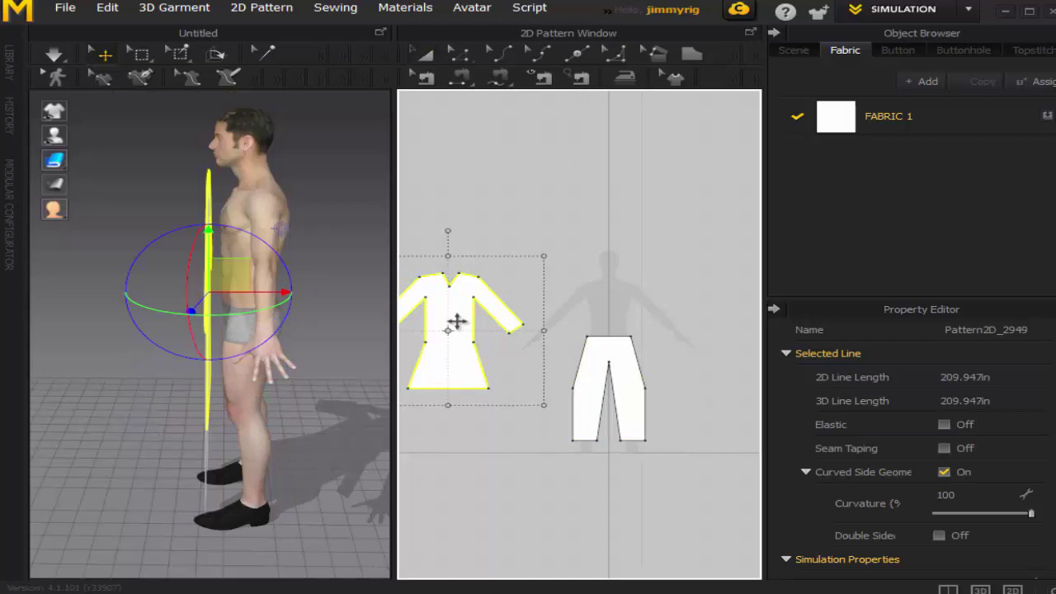
{"action": "key", "text": "ctrl+c"}
{"action": "key", "text": "ctrl+v"}
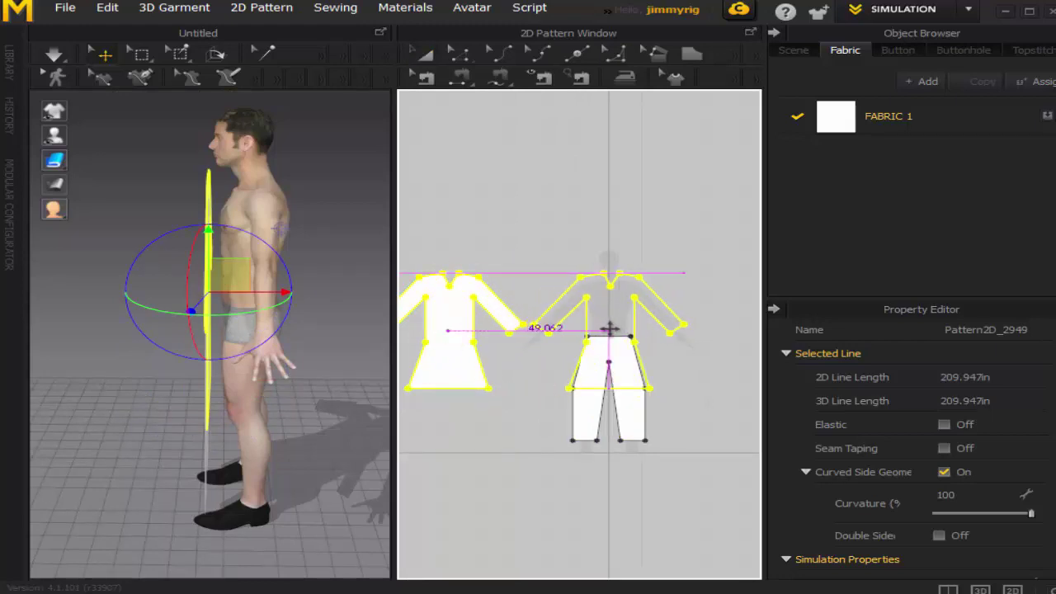
{"action": "left_click", "coordinate": [609, 328]}
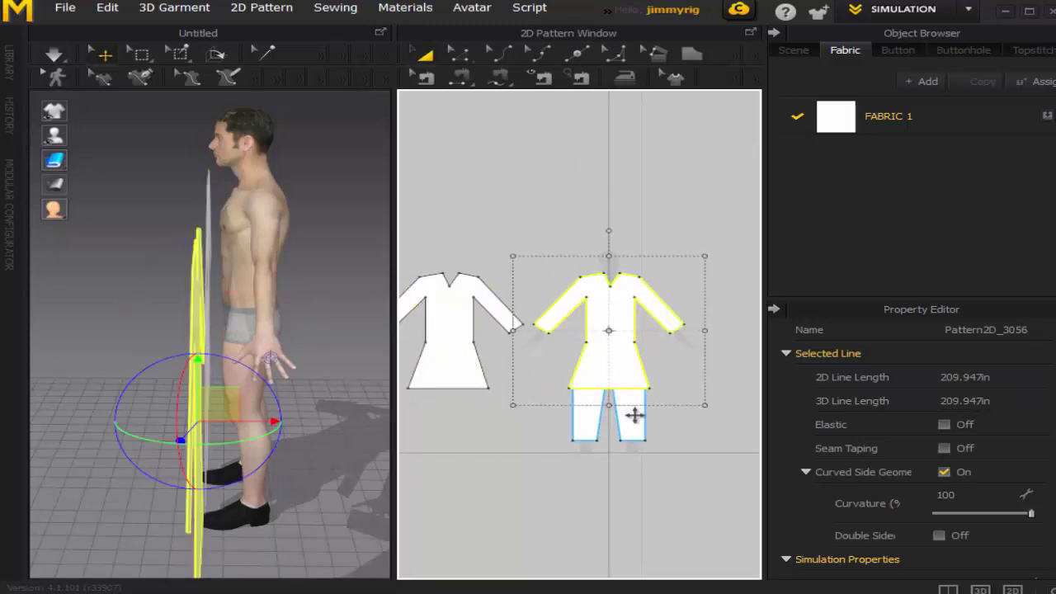
{"action": "left_click", "coordinate": [635, 416]}
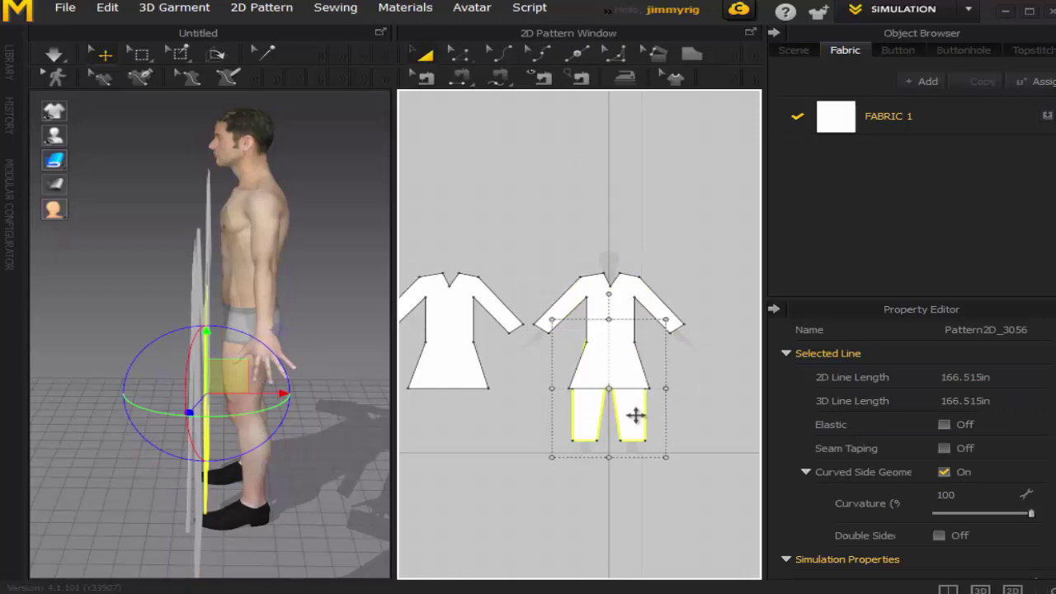
{"action": "left_click_drag", "start_coordinate": [635, 415], "coordinate": [713, 400]}
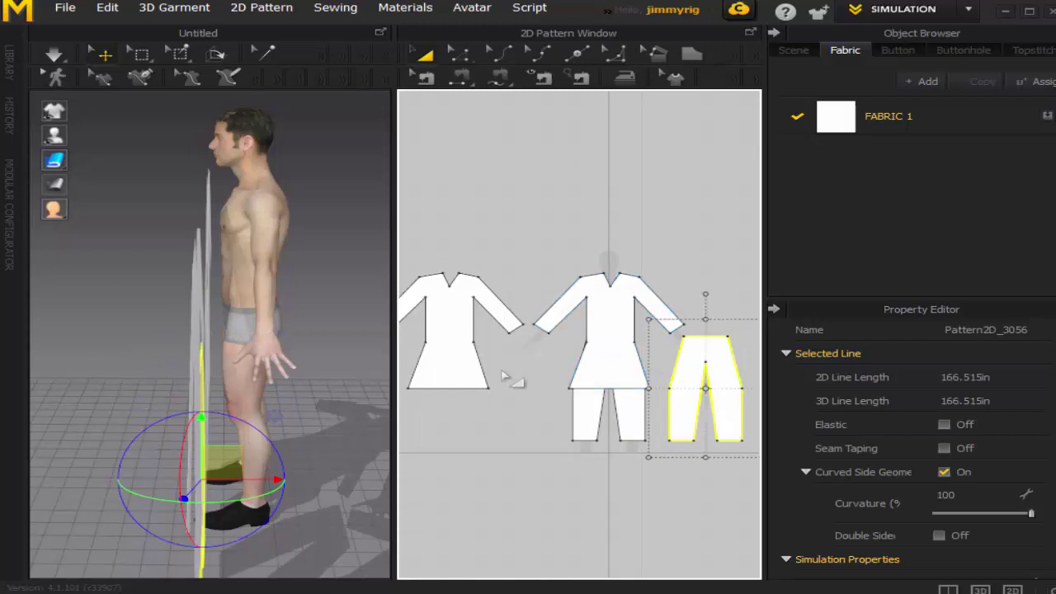
Spread the two tunic and two trouser patterns side by side in 2D, so that each trouser piece is clear of the tunics.
{"action": "left_click", "coordinate": [462, 346]}
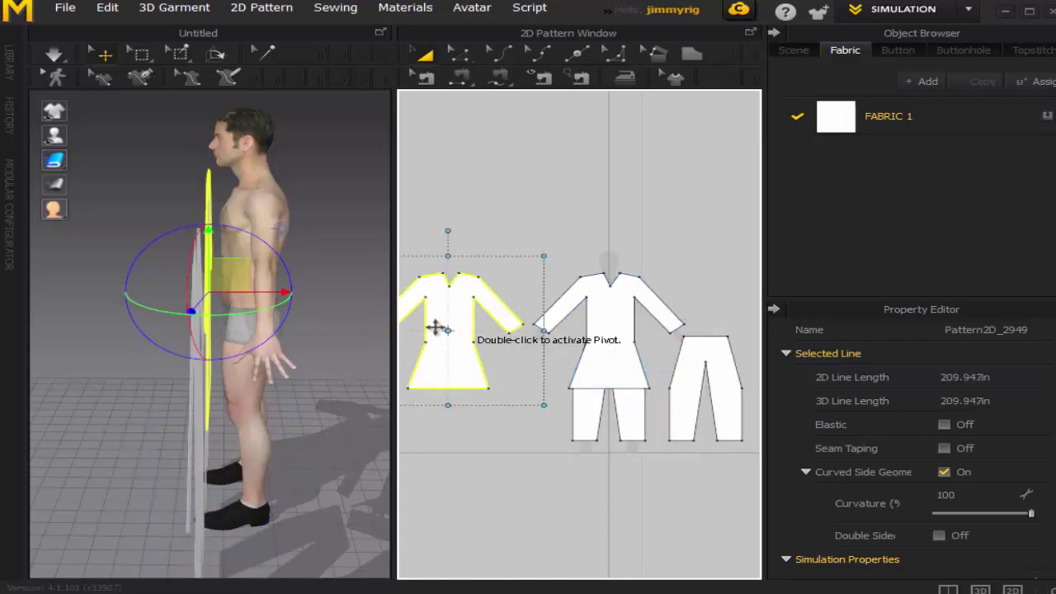
{"action": "left_click_drag", "start_coordinate": [464, 324], "coordinate": [434, 301]}
{"action": "left_click", "coordinate": [609, 339]}
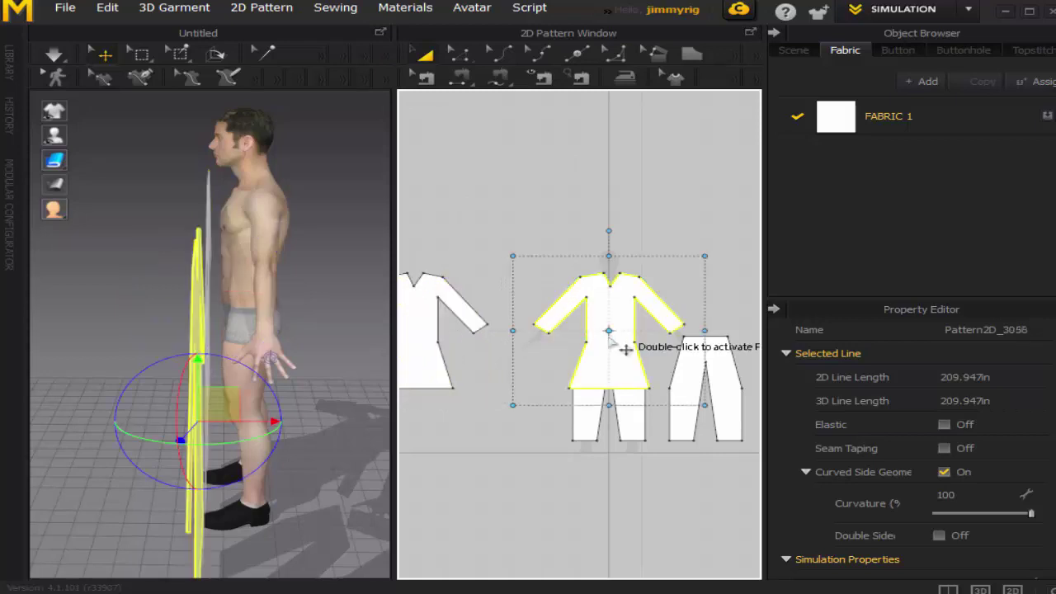
{"action": "left_click_drag", "start_coordinate": [611, 342], "coordinate": [726, 353]}
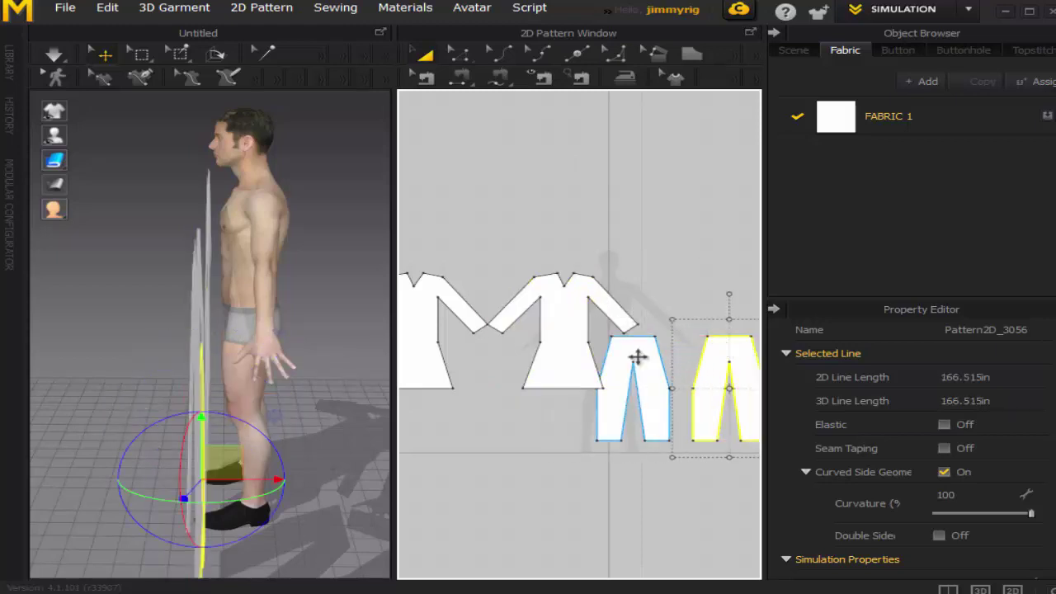
{"action": "left_click", "coordinate": [637, 356]}
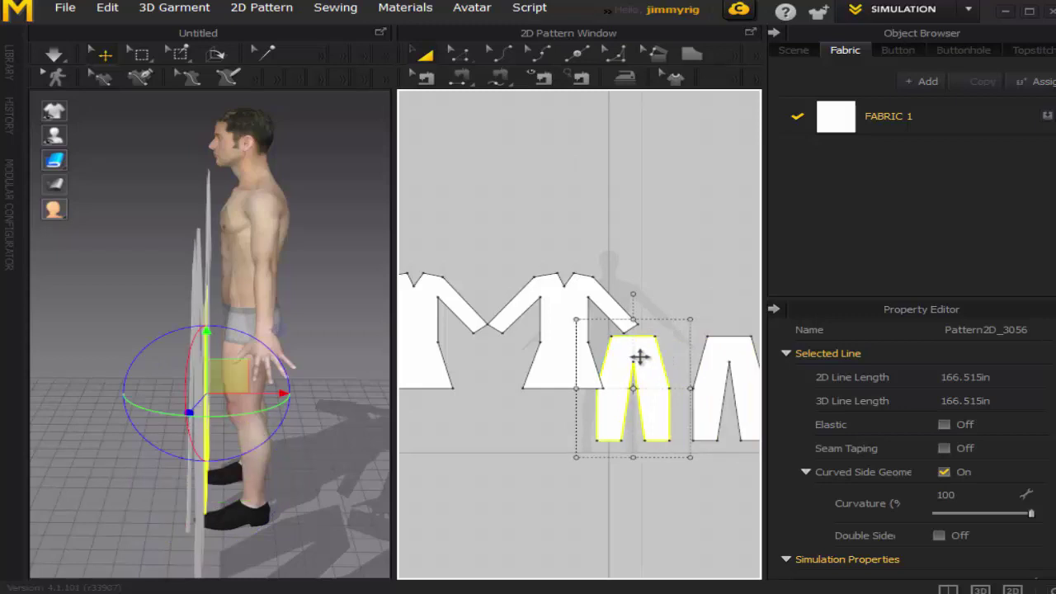
{"action": "left_click_drag", "start_coordinate": [639, 356], "coordinate": [644, 357]}
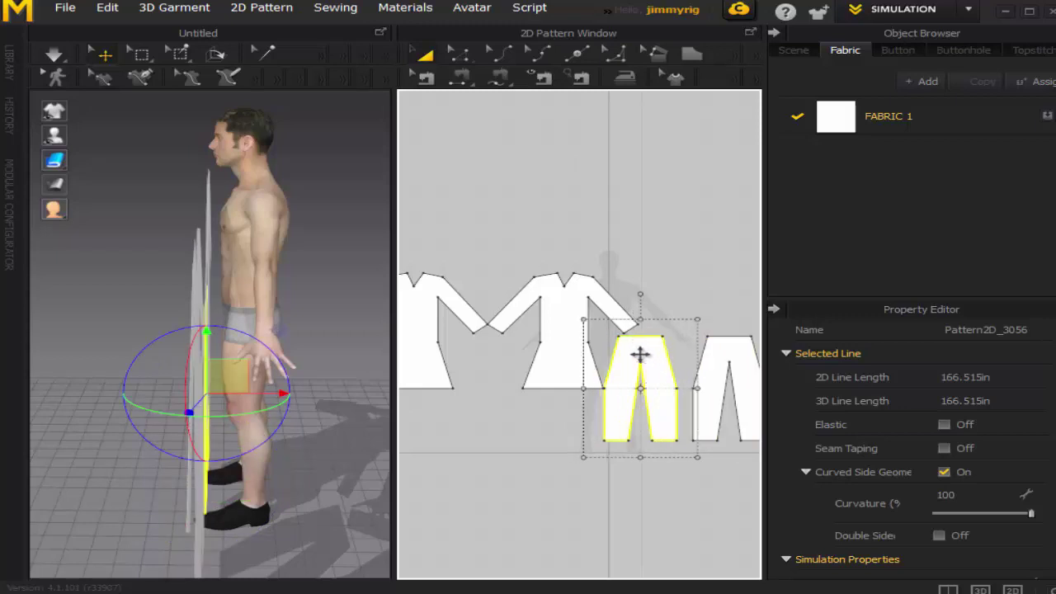
{"action": "left_click_drag", "start_coordinate": [639, 355], "coordinate": [646, 356]}
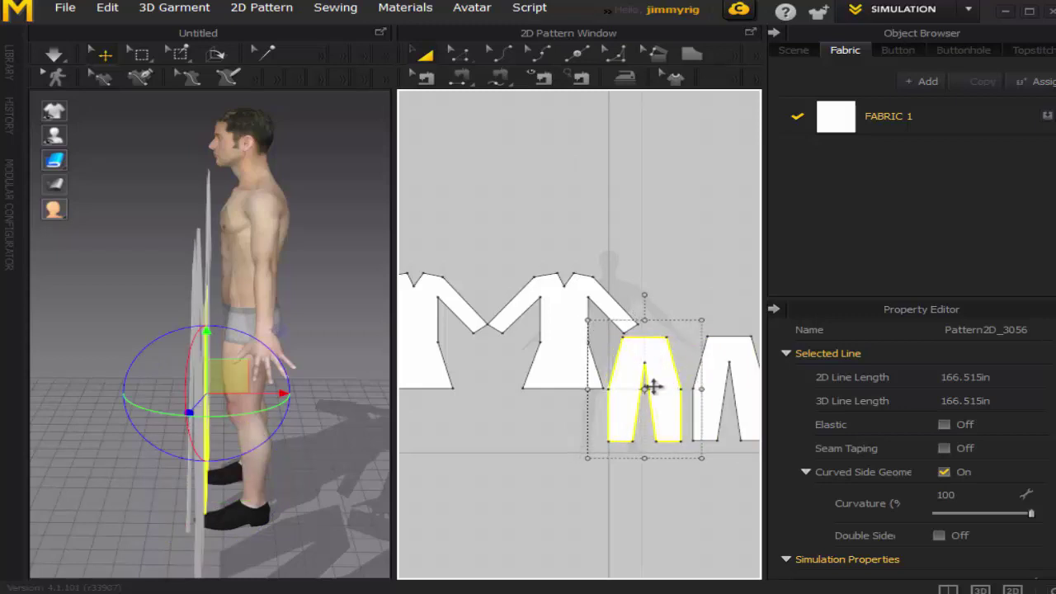
{"action": "left_click", "coordinate": [522, 462]}
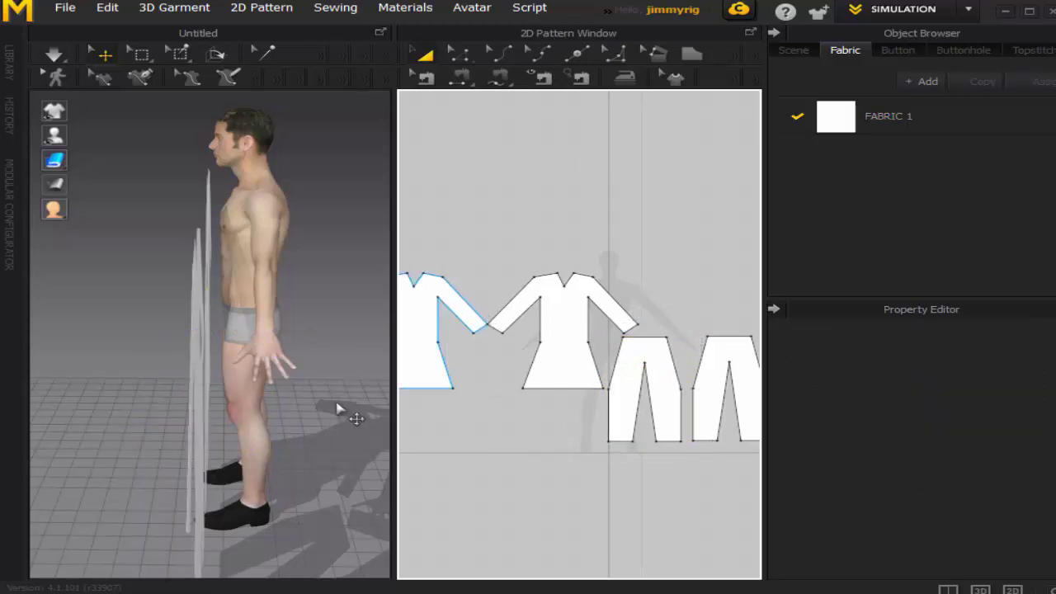
Show only the 3D view and move the tunic copy and the trouser copy behind the avatar.
{"action": "right_click_drag", "start_coordinate": [141, 299], "coordinate": [239, 350]}
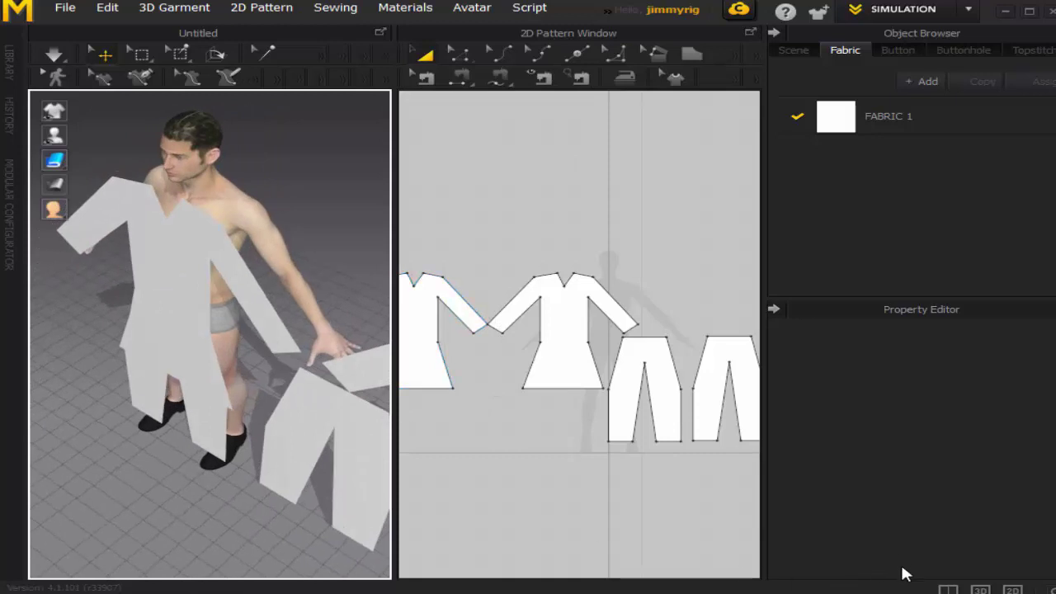
{"action": "left_click", "coordinate": [978, 590]}
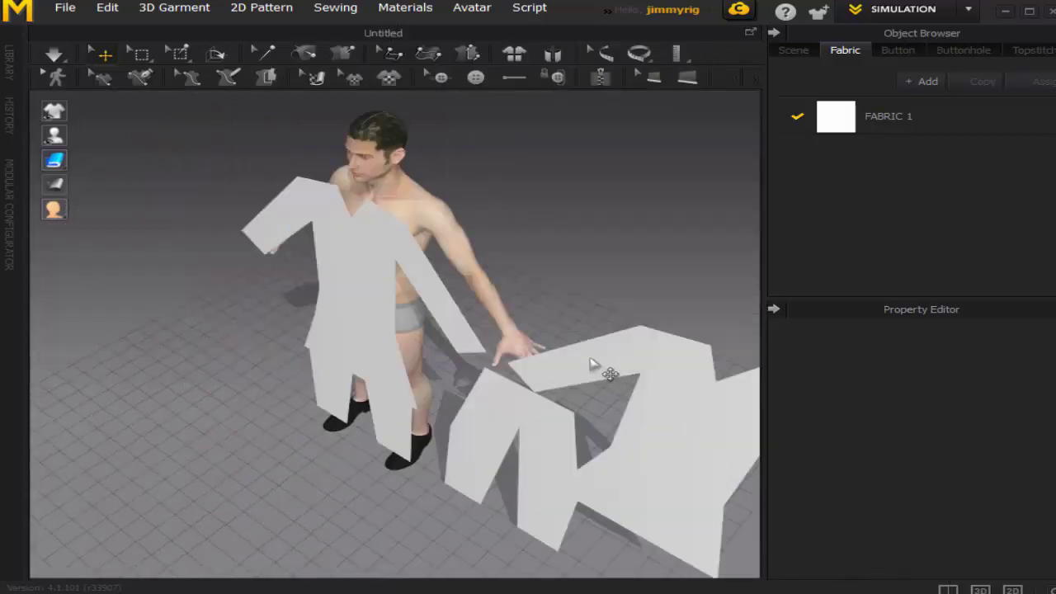
{"action": "right_click_drag", "start_coordinate": [509, 300], "coordinate": [463, 247]}
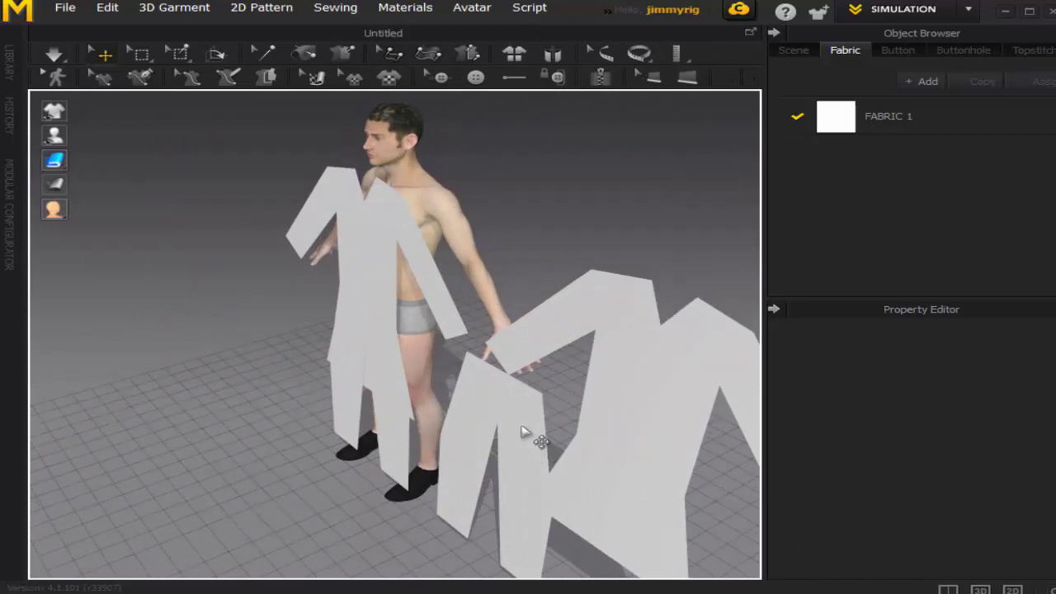
{"action": "left_click", "coordinate": [521, 430]}
{"action": "left_click", "coordinate": [669, 417], "text": "shift"}
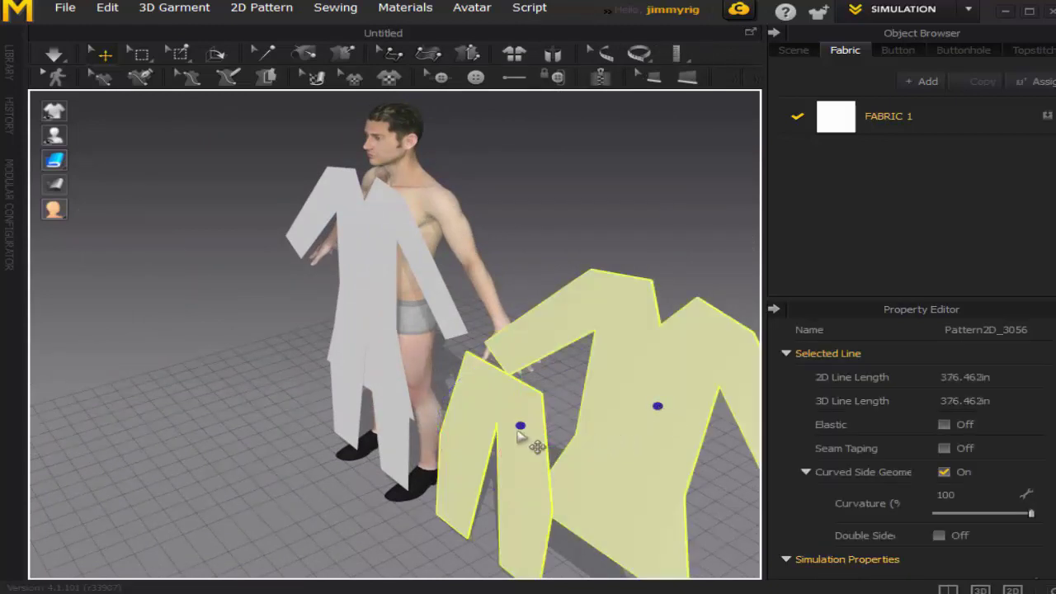
{"action": "right_click_drag", "start_coordinate": [660, 288], "coordinate": [545, 288]}
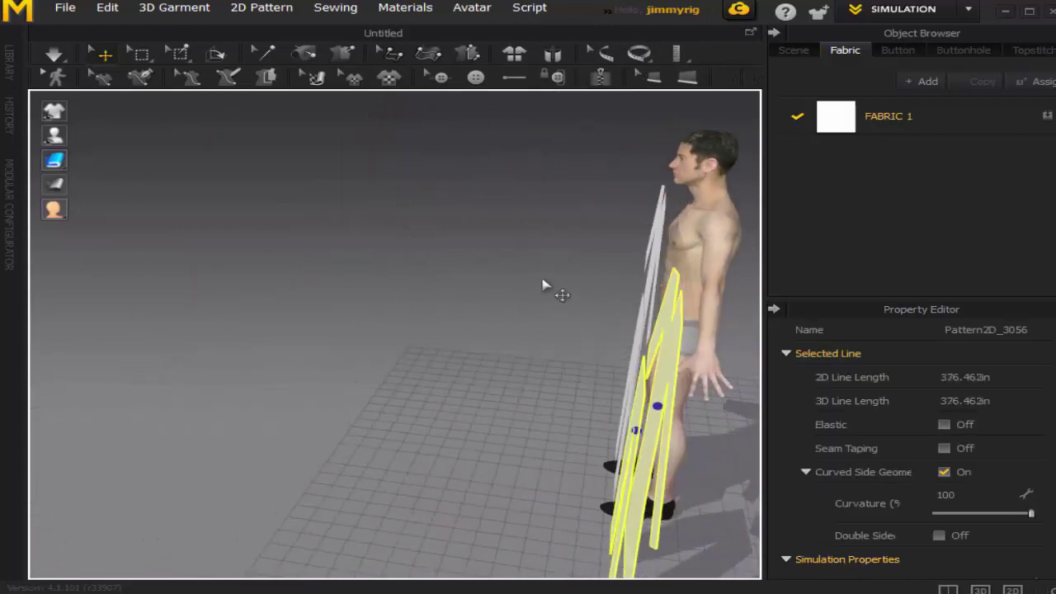
{"action": "right_click", "coordinate": [445, 342]}
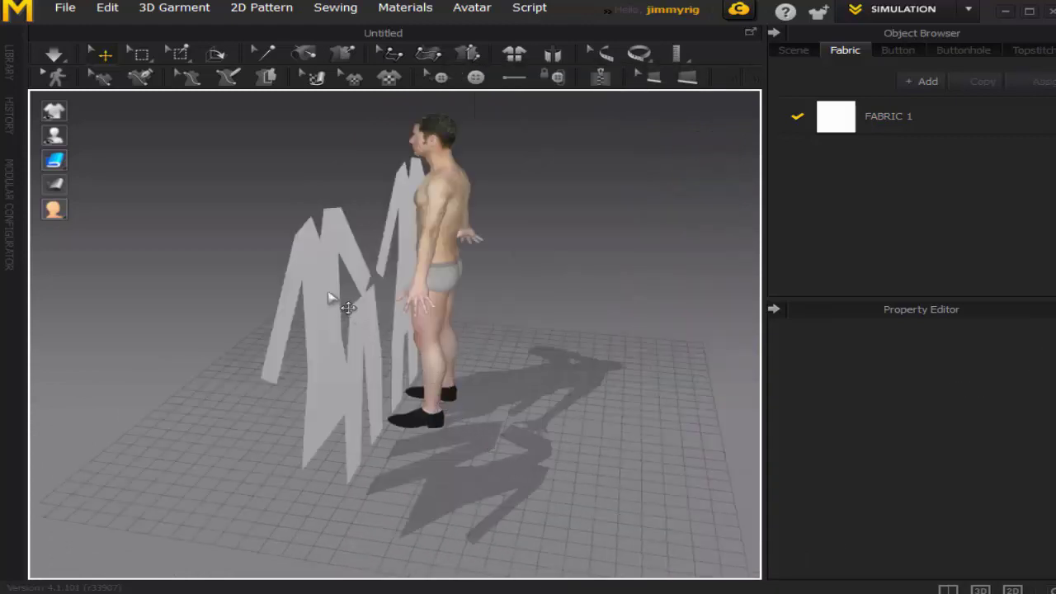
{"action": "left_click_drag", "start_coordinate": [350, 307], "coordinate": [484, 236]}
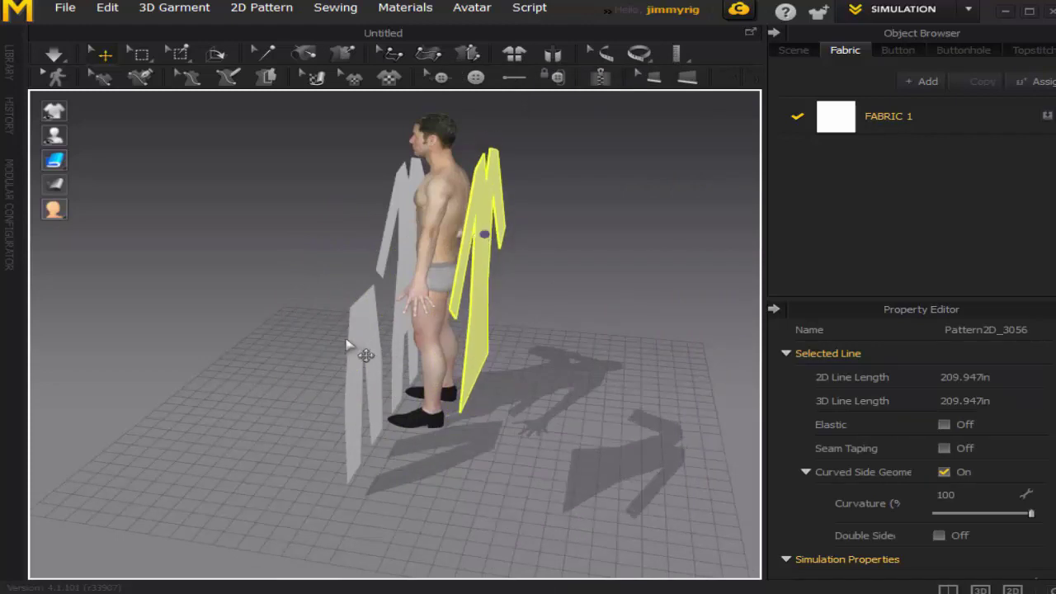
{"action": "left_click_drag", "start_coordinate": [365, 354], "coordinate": [468, 334]}
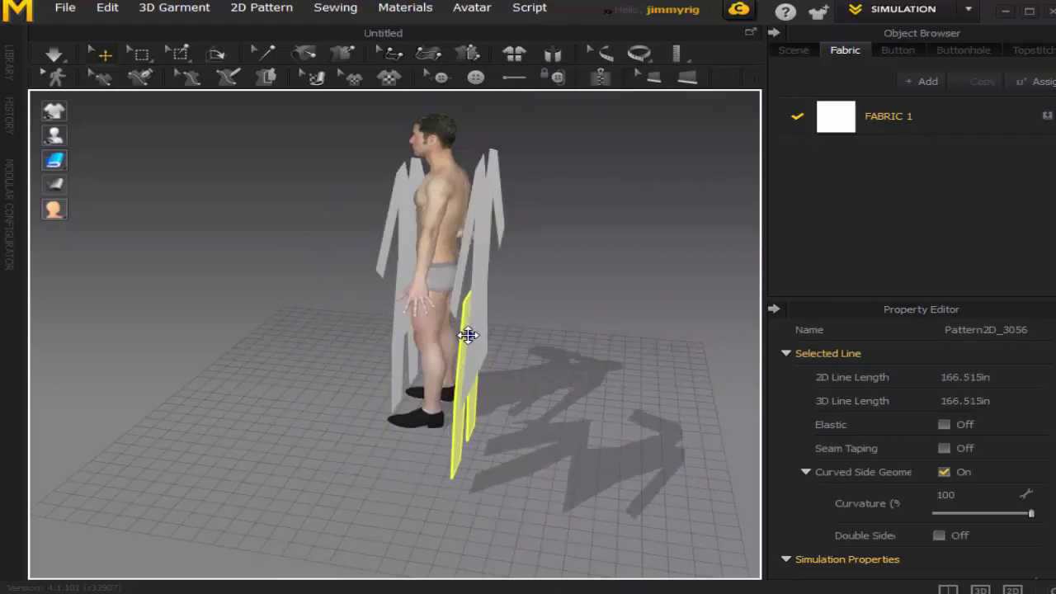
From the back view, centre the tunic copy and the trouser copy on the avatar's back.
{"action": "key", "text": "8"}
{"action": "left_click_drag", "start_coordinate": [299, 239], "coordinate": [570, 299]}
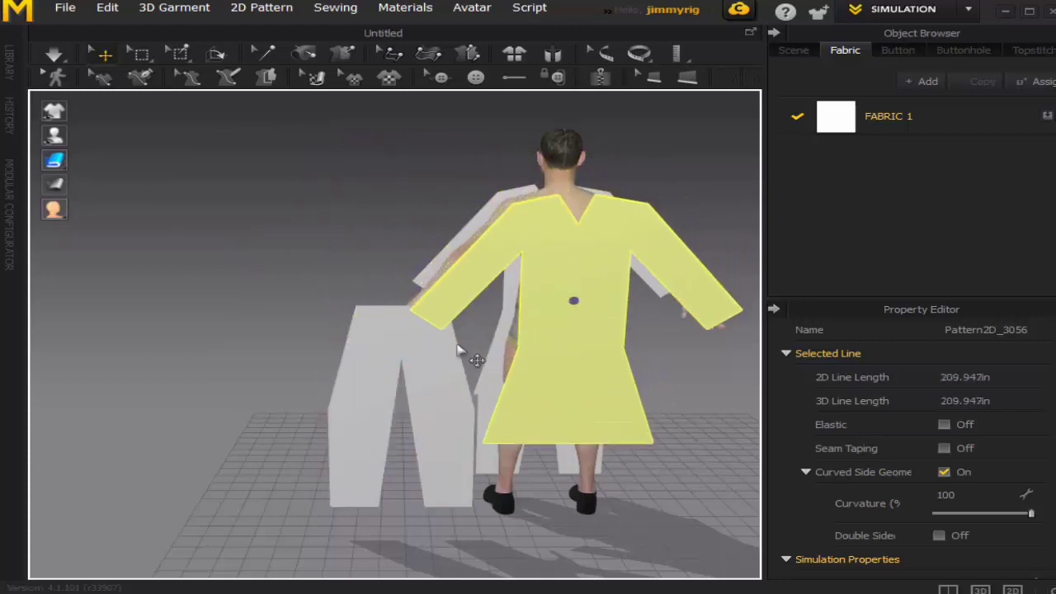
{"action": "left_click_drag", "start_coordinate": [426, 363], "coordinate": [577, 358]}
From the side, bring the back trouser and back tunic patterns close to the avatar's body.
{"action": "right_click_drag", "start_coordinate": [504, 361], "coordinate": [583, 352]}
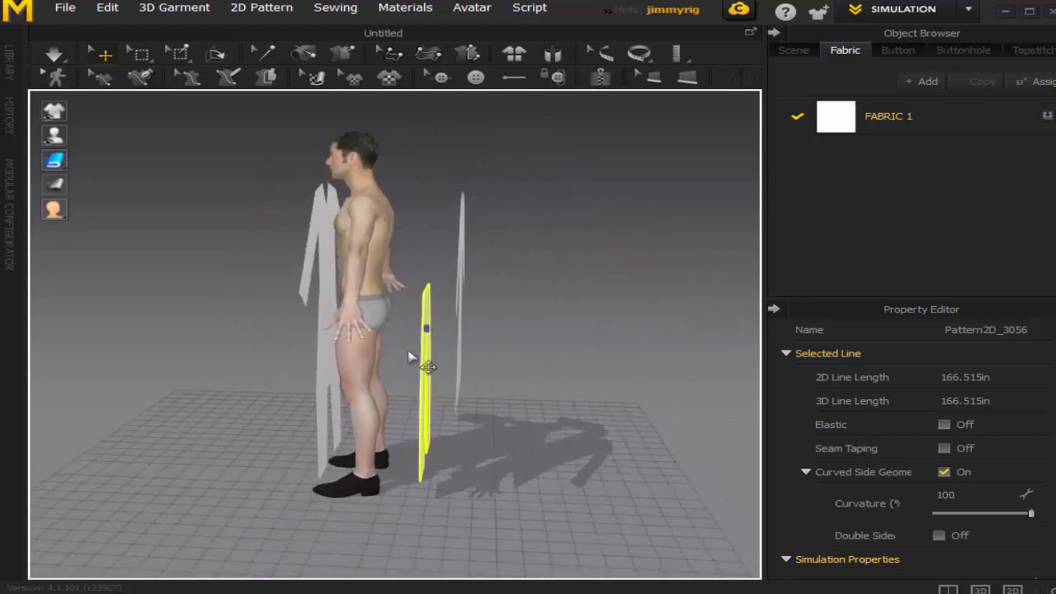
{"action": "left_click_drag", "start_coordinate": [442, 366], "coordinate": [391, 342]}
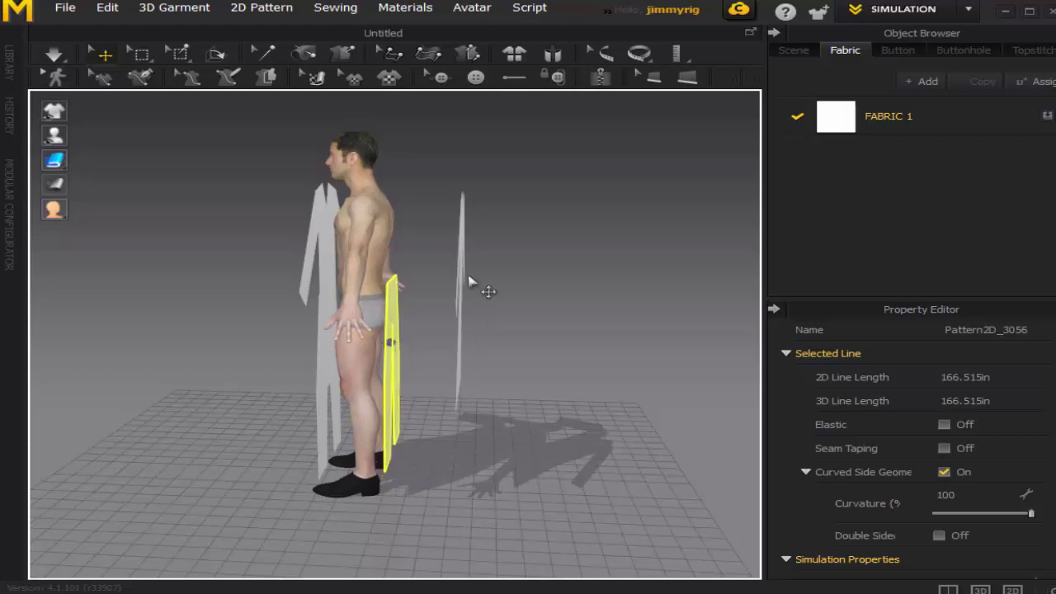
{"action": "left_click", "coordinate": [462, 251]}
{"action": "left_click_drag", "start_coordinate": [504, 249], "coordinate": [437, 247]}
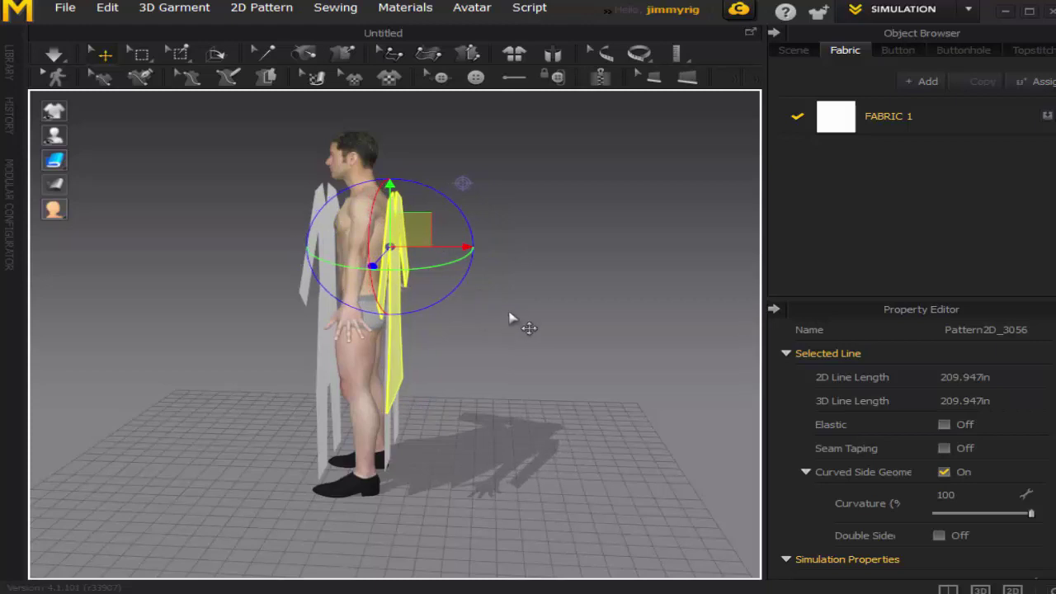
From the front view, raise the back tunic slightly and shift it sideways to line up with the front tunic.
{"action": "right_click_drag", "start_coordinate": [509, 318], "coordinate": [693, 295]}
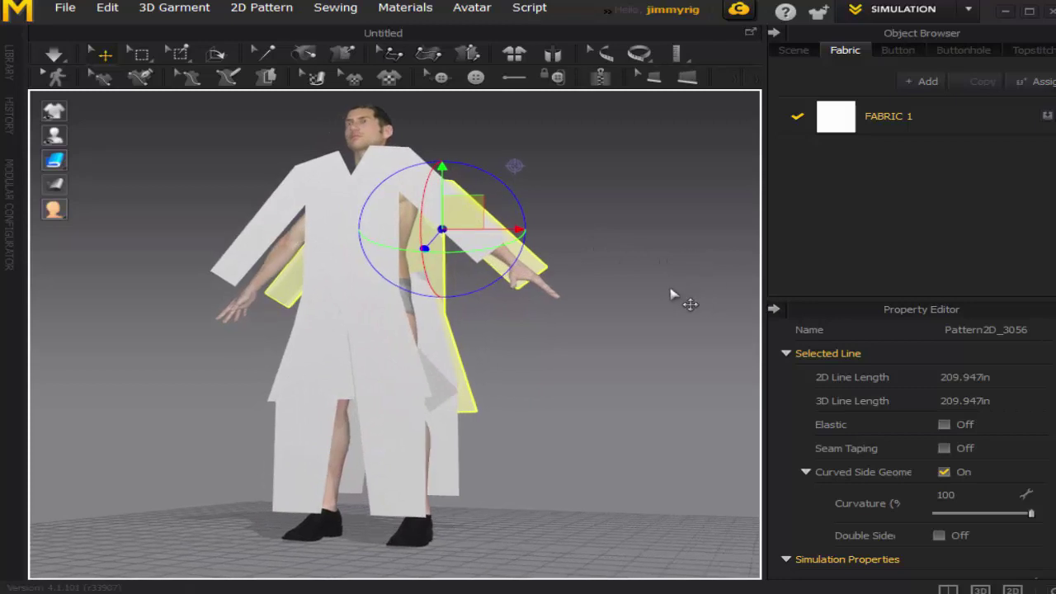
{"action": "key", "text": "2"}
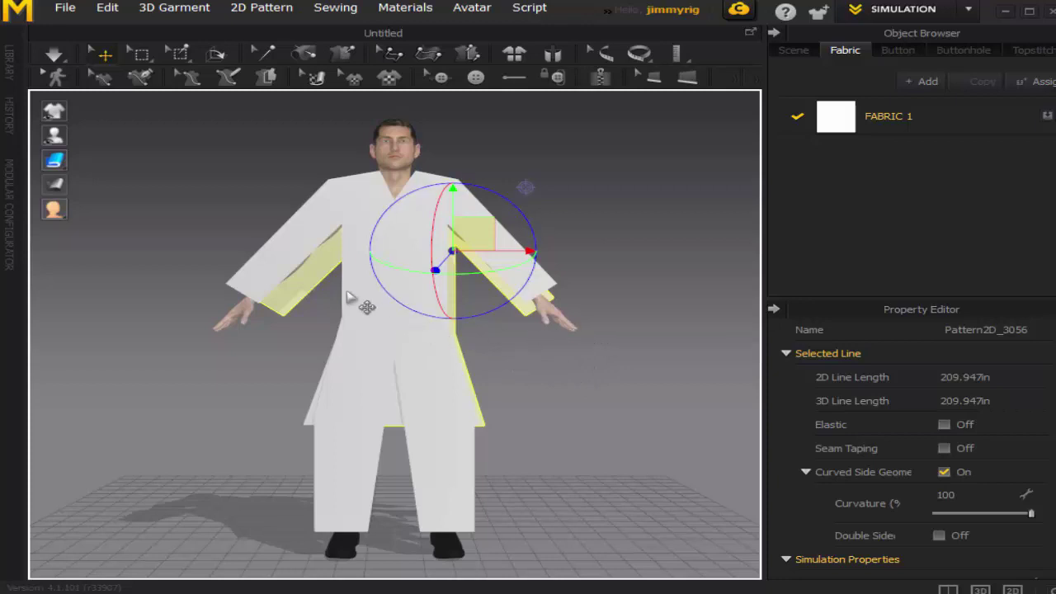
{"action": "left_click", "coordinate": [314, 275]}
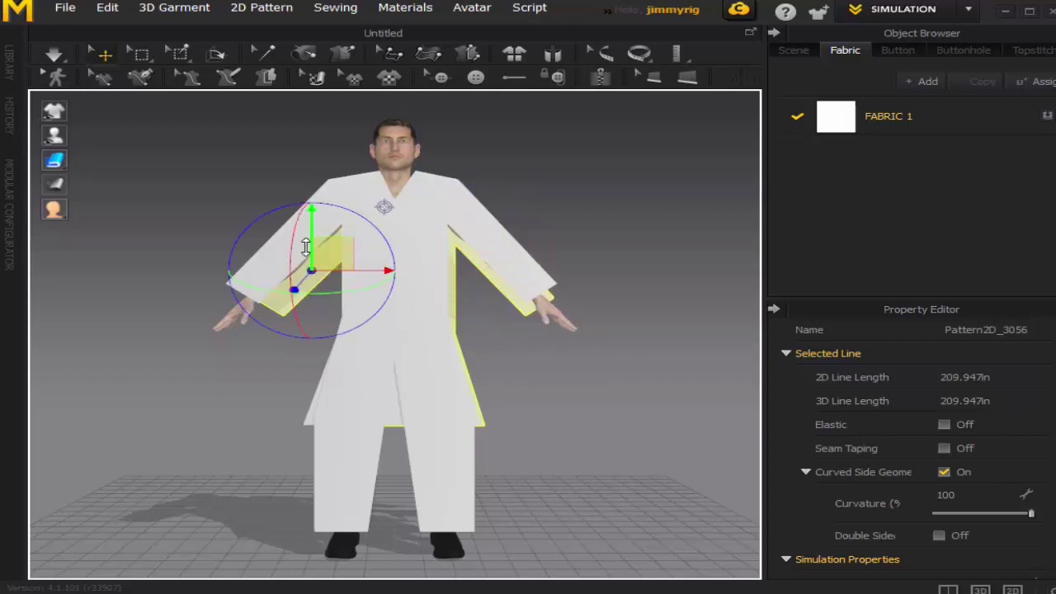
{"action": "left_click_drag", "start_coordinate": [312, 245], "coordinate": [313, 242]}
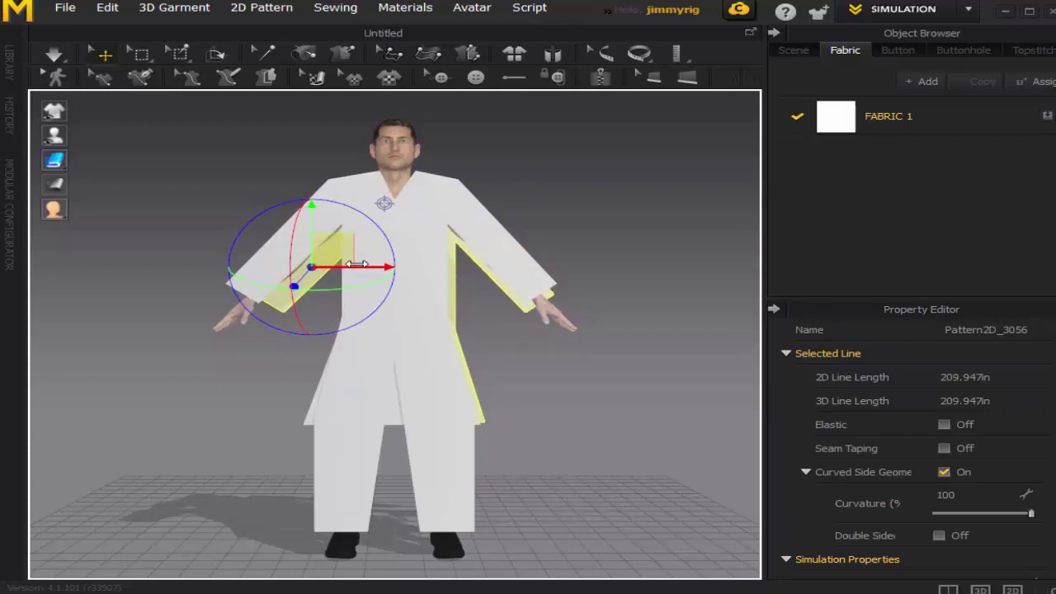
{"action": "left_click_drag", "start_coordinate": [356, 268], "coordinate": [340, 266]}
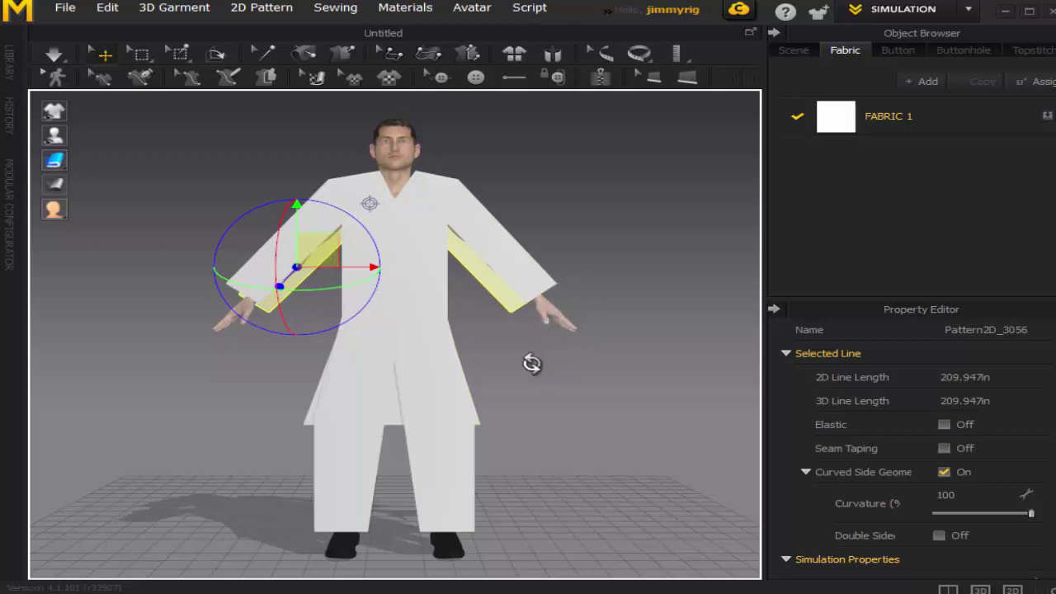
{"action": "right_click_drag", "start_coordinate": [530, 360], "coordinate": [201, 420]}
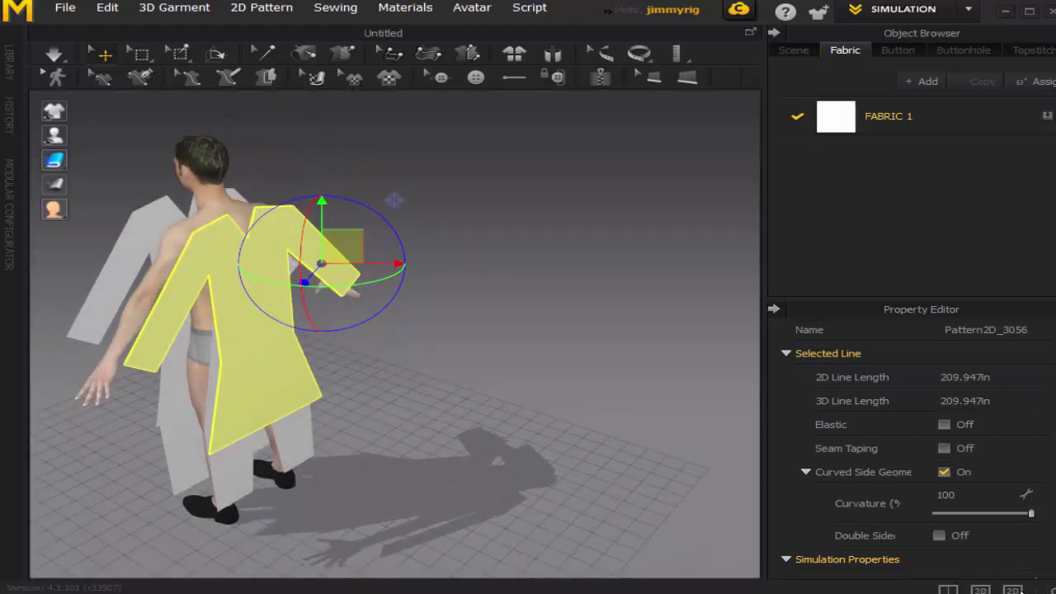
Show only the 2D pattern view, framed on the tunics, and select the original front tunic pattern.
{"action": "left_click", "coordinate": [948, 589]}
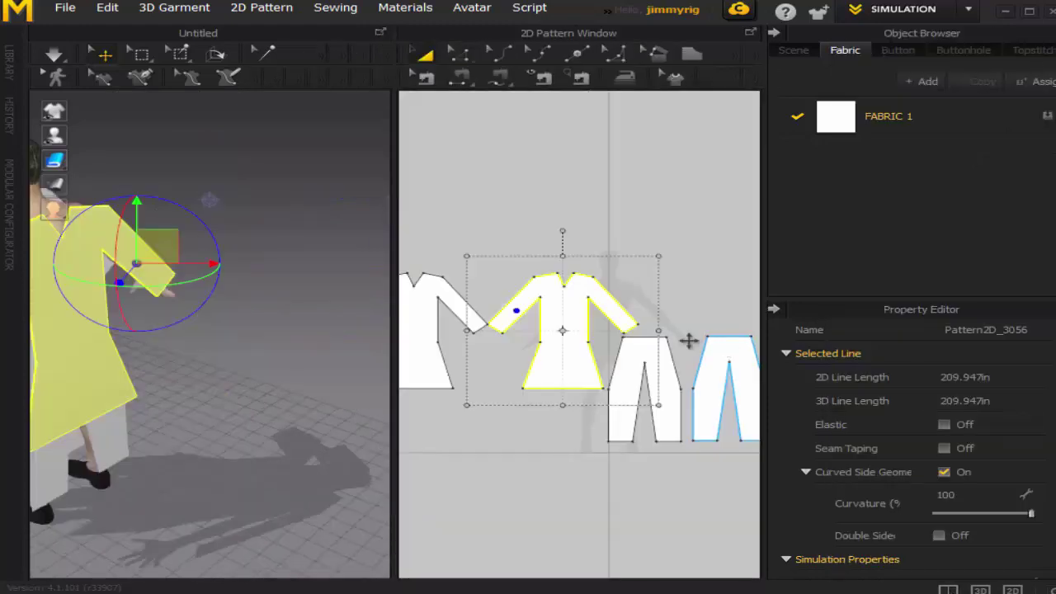
{"action": "scroll", "coordinate": [575, 314], "scroll_direction": "up", "scroll_amount": 5}
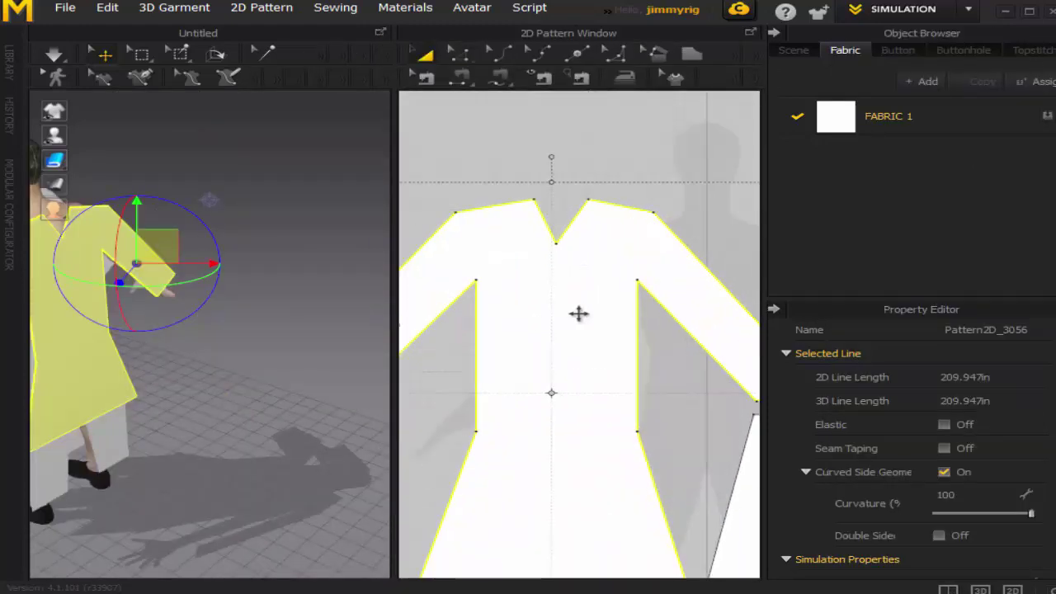
{"action": "left_click", "coordinate": [1009, 584]}
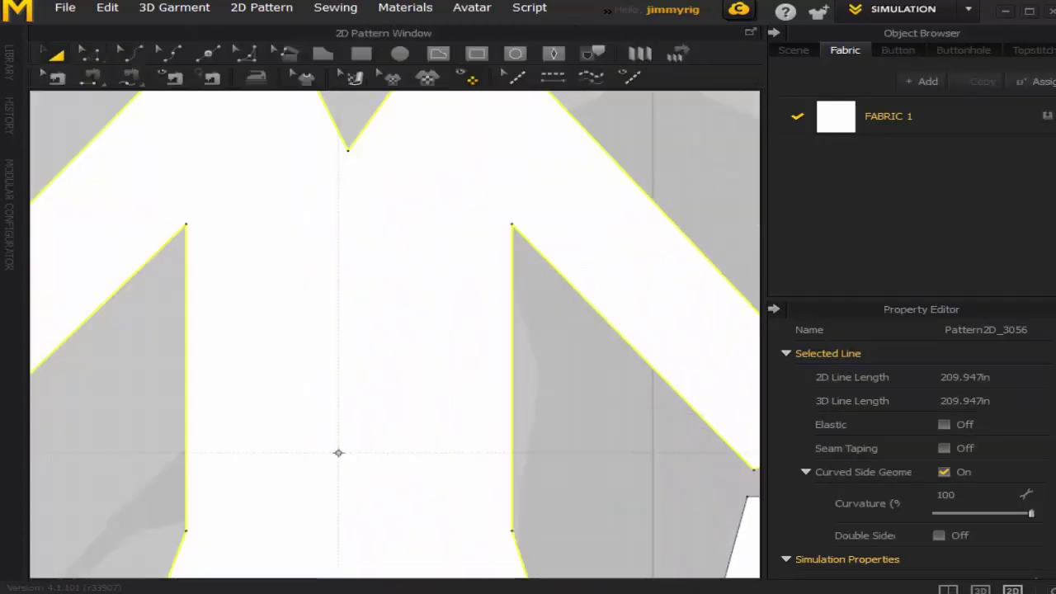
{"action": "scroll", "coordinate": [476, 424], "scroll_direction": "down", "scroll_amount": 4}
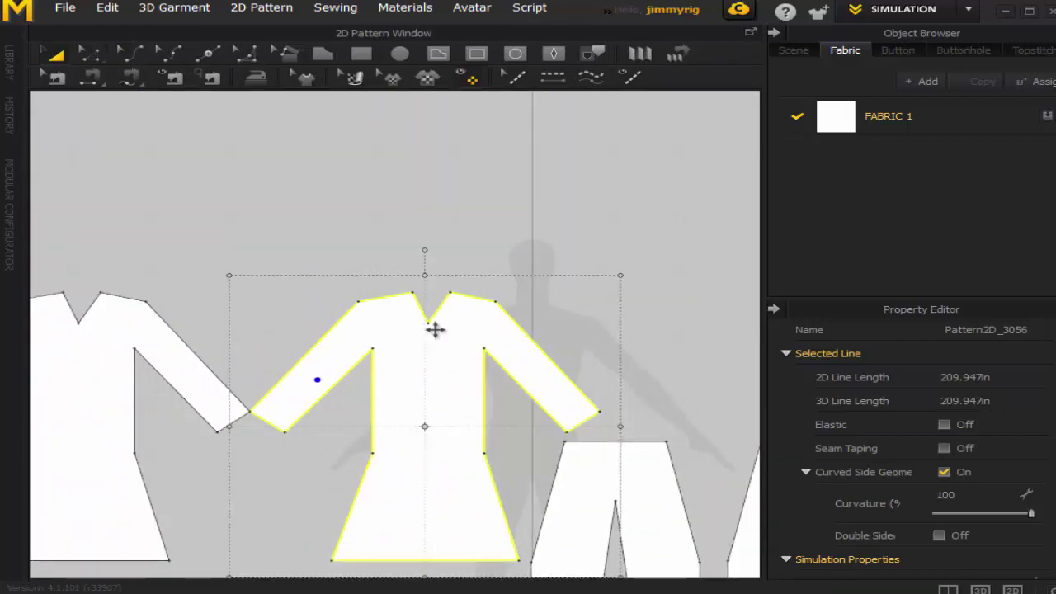
{"action": "left_click", "coordinate": [78, 323]}
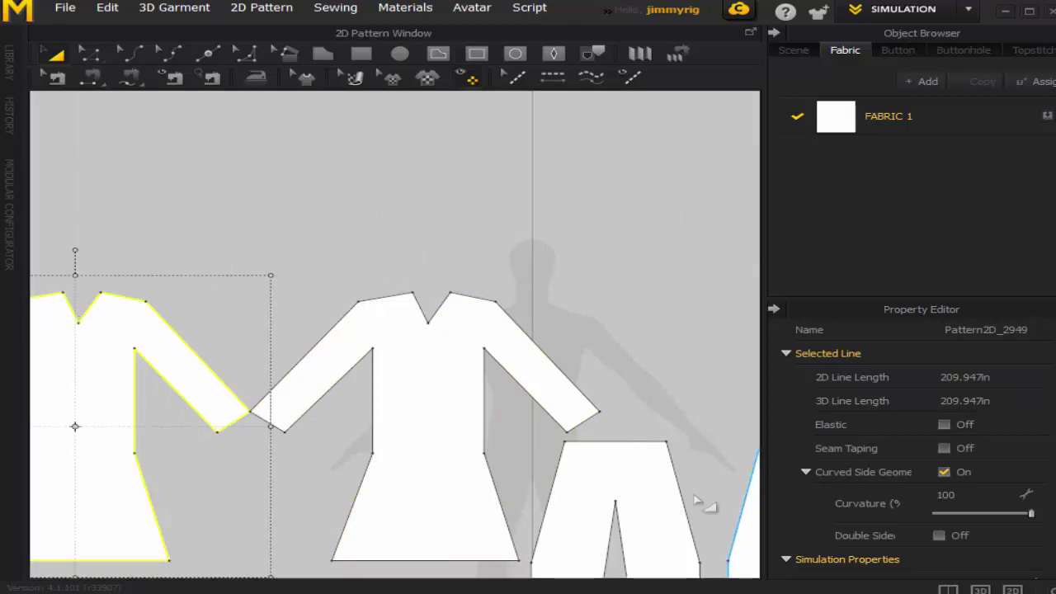
Show the 3D view beside the 2D patterns, switch to Edit Pattern, and turn the avatar to its front side.
{"action": "left_click", "coordinate": [948, 590]}
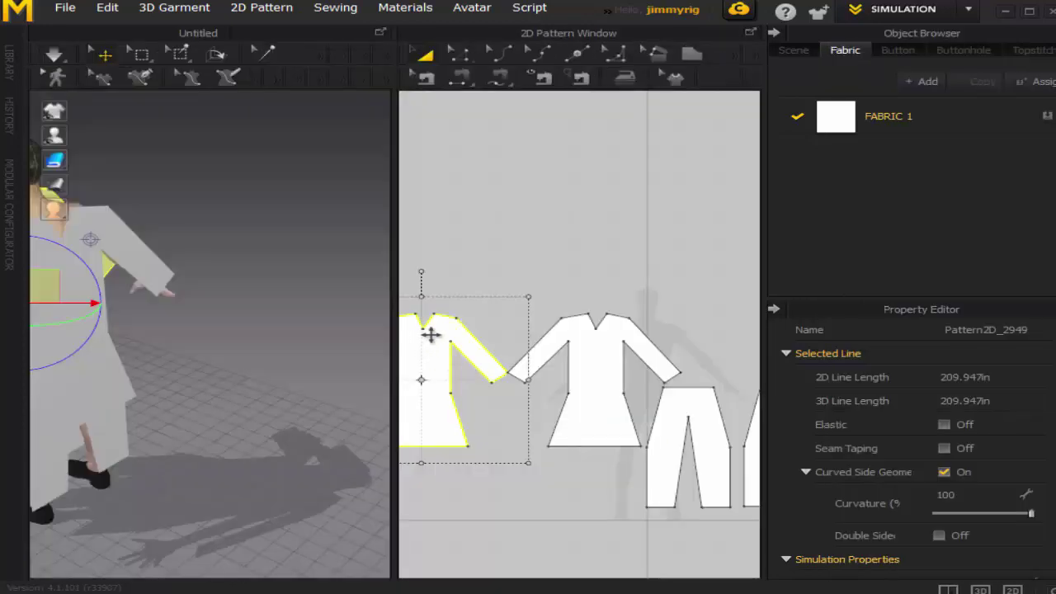
{"action": "left_click", "coordinate": [462, 52]}
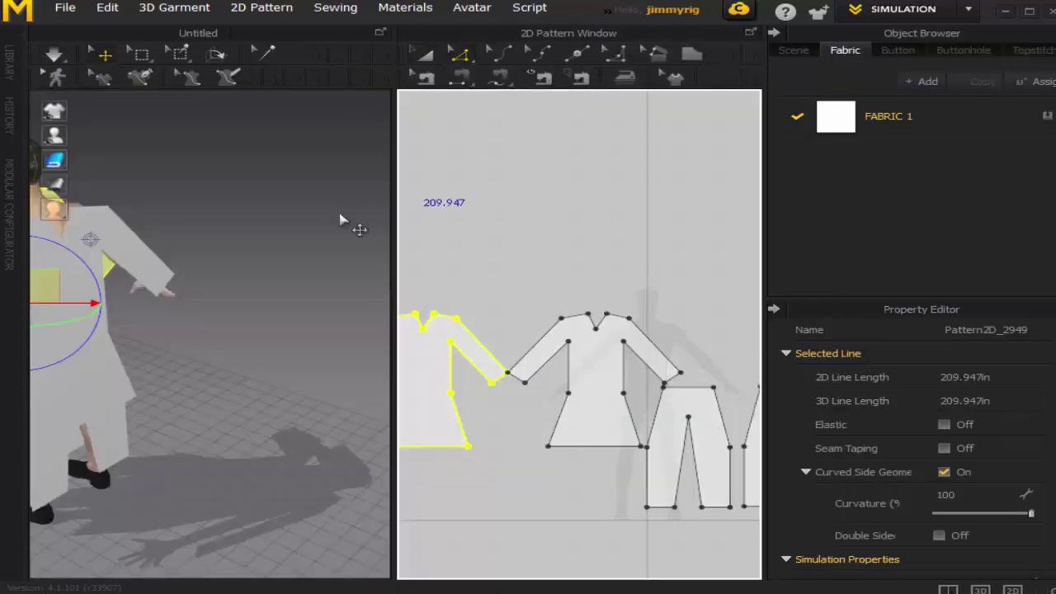
{"action": "right_click_drag", "start_coordinate": [235, 280], "coordinate": [436, 283]}
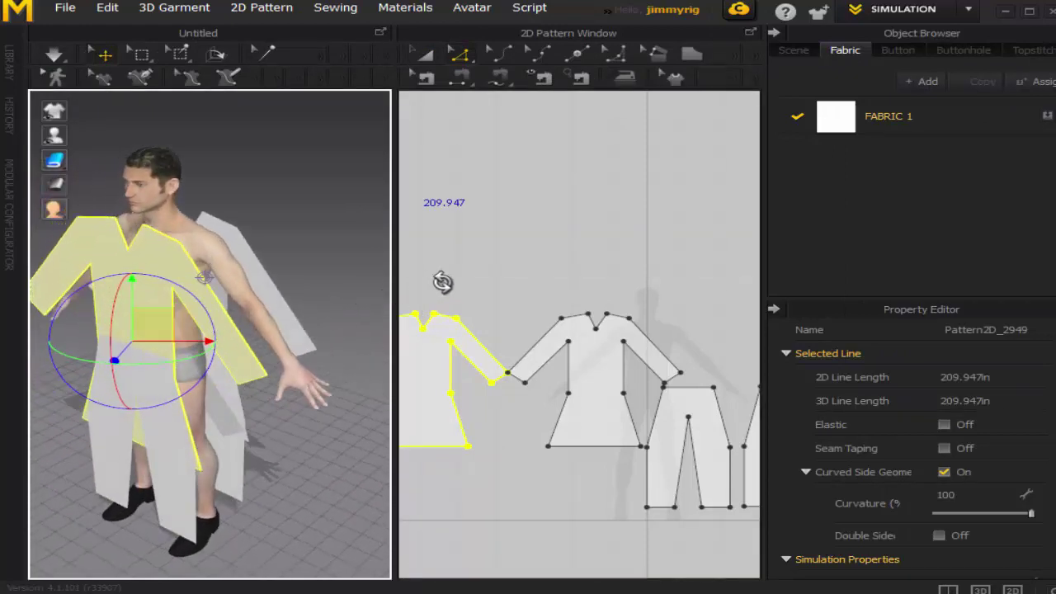
Try to straighten the front tunic's V-neckline by raising its lowest point level with the two neck corners.
{"action": "left_click", "coordinate": [421, 329]}
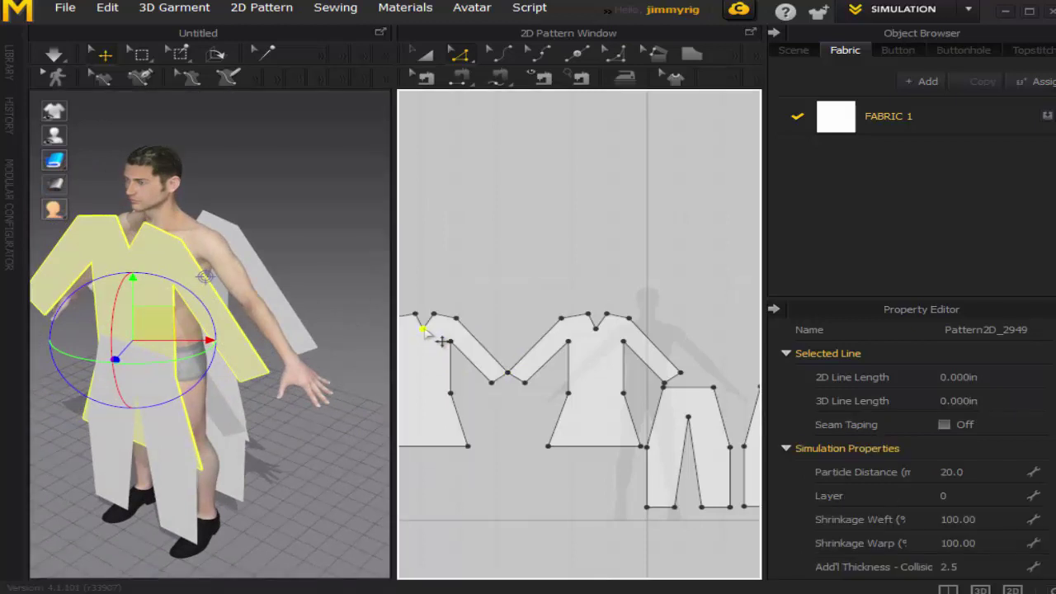
{"action": "left_click_drag", "start_coordinate": [440, 342], "coordinate": [442, 322]}
{"action": "left_click", "coordinate": [486, 324]}
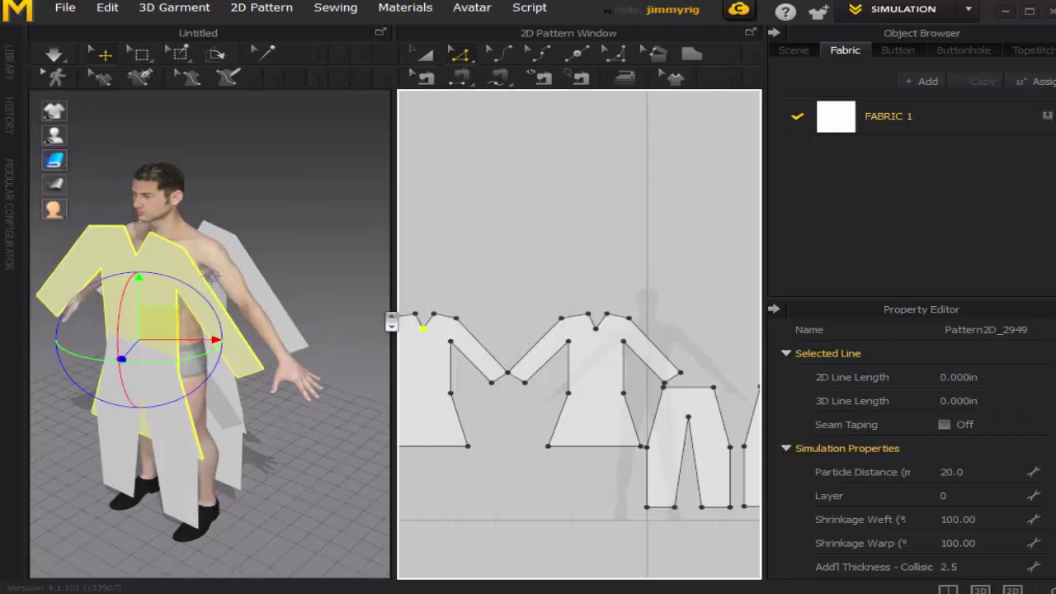
{"action": "scroll", "coordinate": [426, 330], "scroll_direction": "up", "scroll_amount": 5}
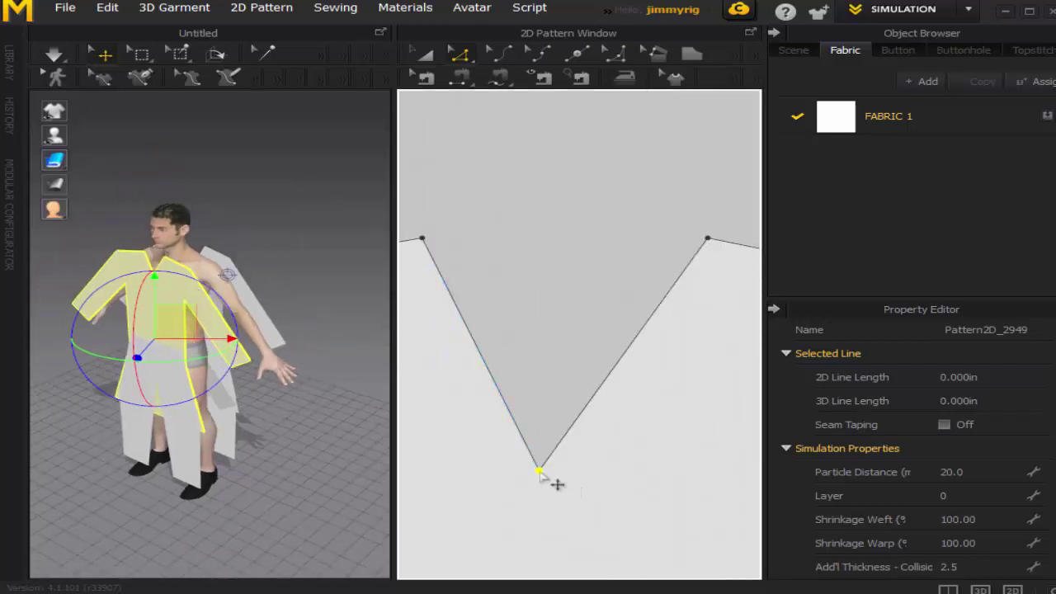
{"action": "left_click_drag", "start_coordinate": [538, 471], "coordinate": [547, 241]}
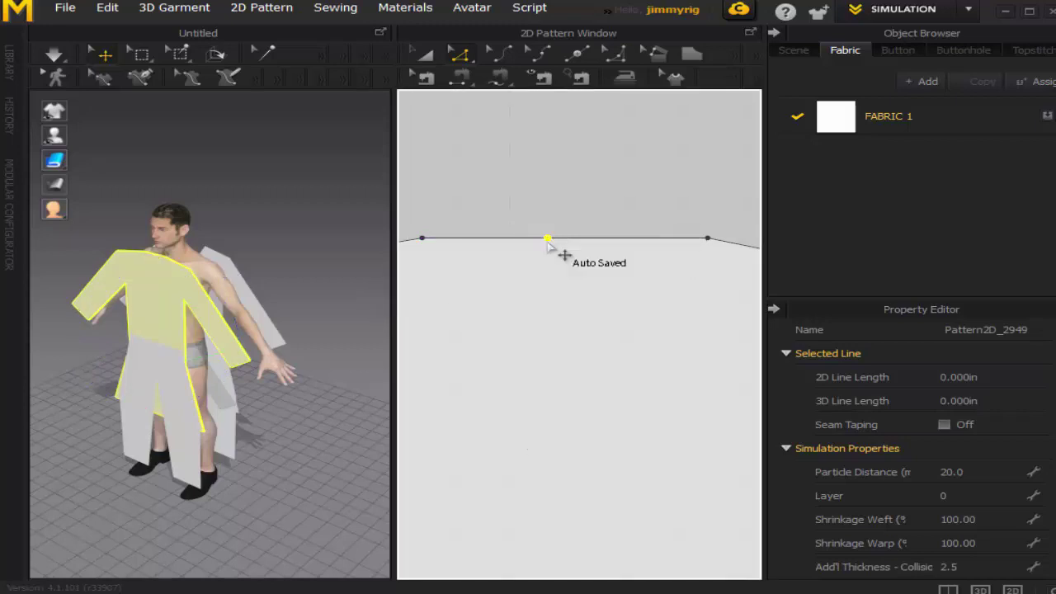
{"action": "key", "text": "ctrl+z"}
{"action": "scroll", "coordinate": [611, 293], "scroll_direction": "down", "scroll_amount": 5}
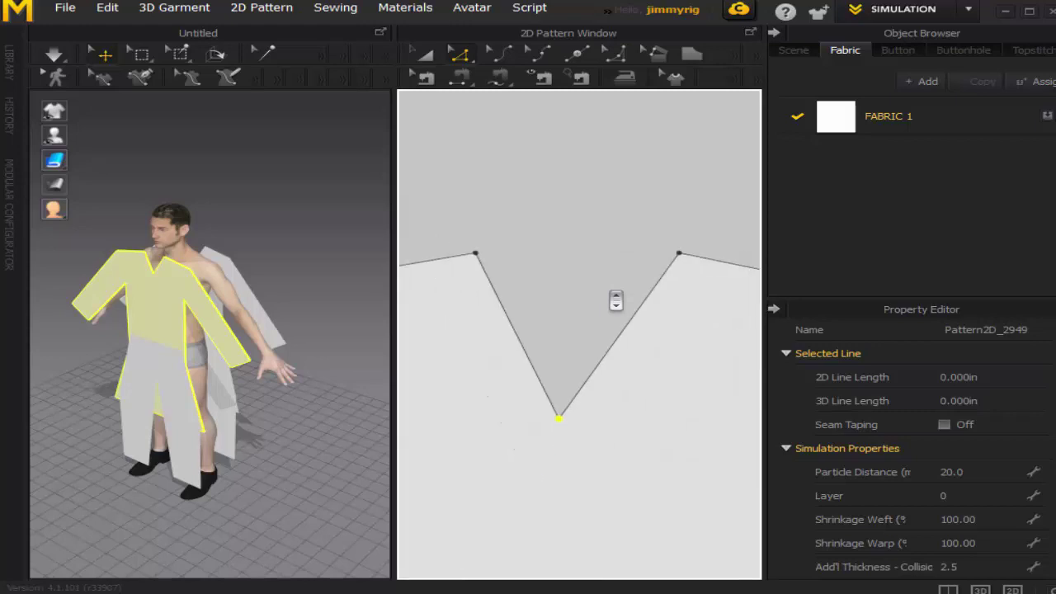
Straighten the back tunic's V-neckline by raising its lowest point level with the two neck corners.
{"action": "scroll", "coordinate": [615, 301], "scroll_direction": "down", "scroll_amount": 3}
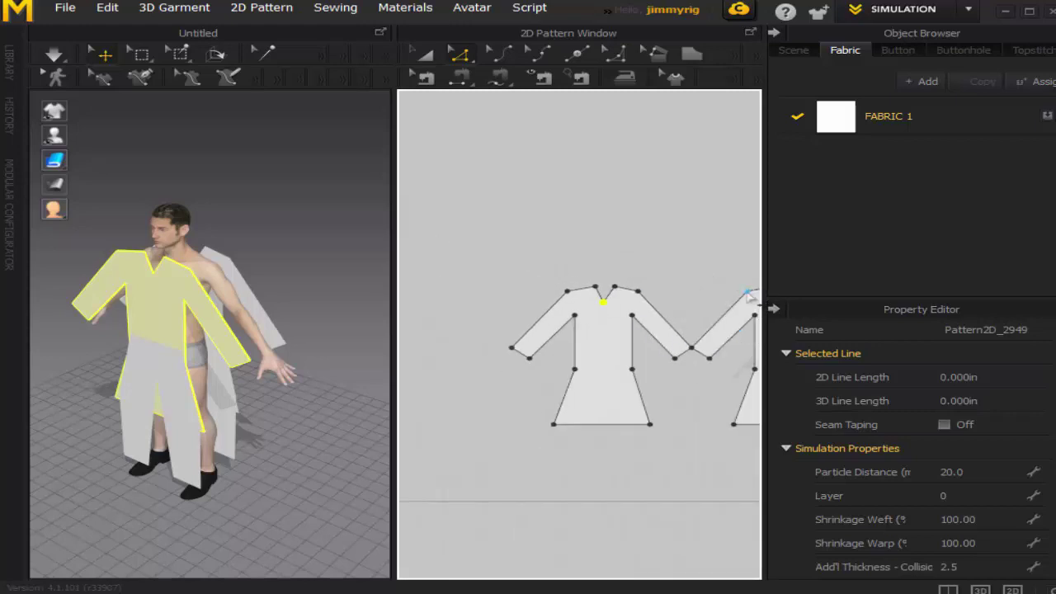
{"action": "scroll", "coordinate": [749, 295], "scroll_direction": "up", "scroll_amount": 4}
{"action": "right_click", "coordinate": [684, 279]}
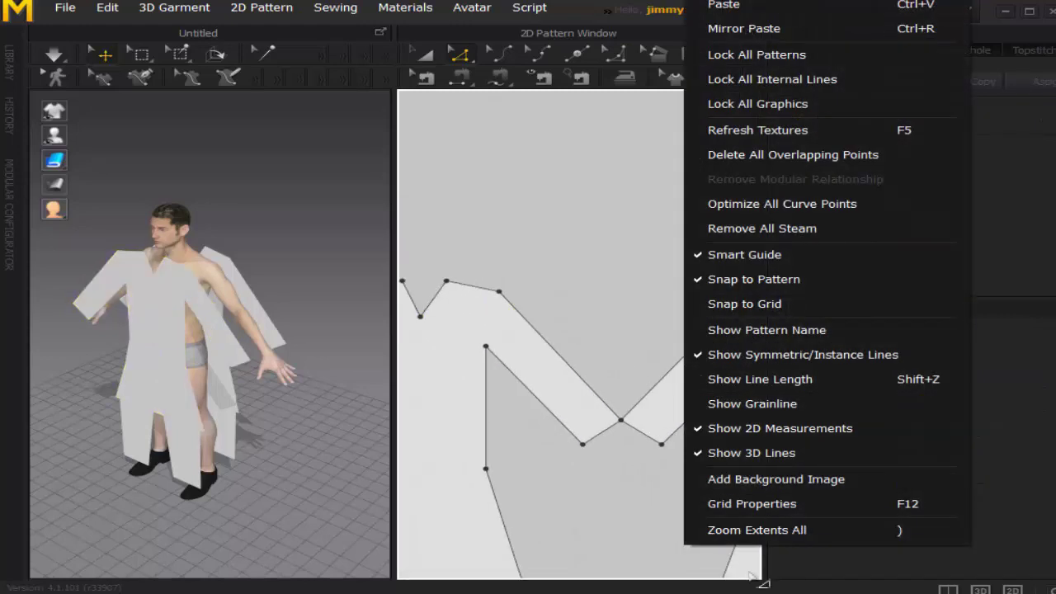
{"action": "left_click", "coordinate": [759, 529]}
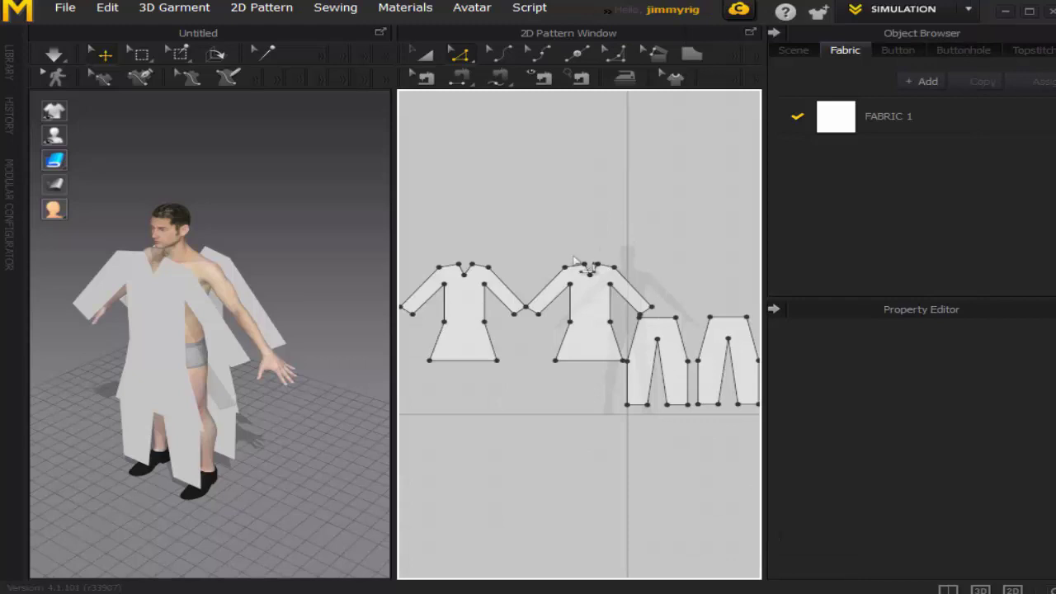
{"action": "scroll", "coordinate": [575, 261], "scroll_direction": "down", "scroll_amount": 2}
{"action": "scroll", "coordinate": [579, 266], "scroll_direction": "up", "scroll_amount": 8}
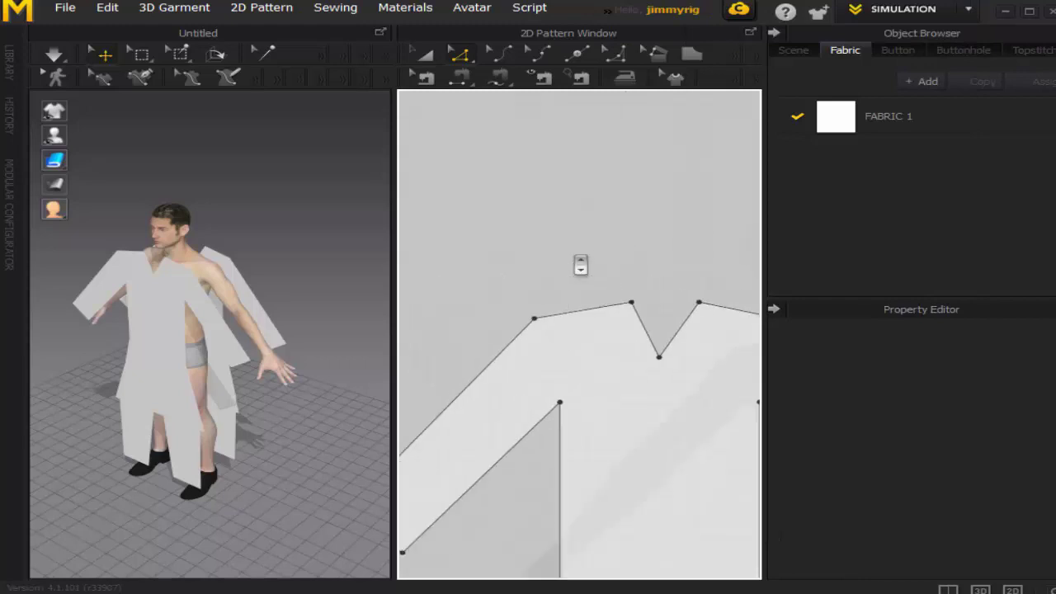
{"action": "left_click", "coordinate": [661, 359]}
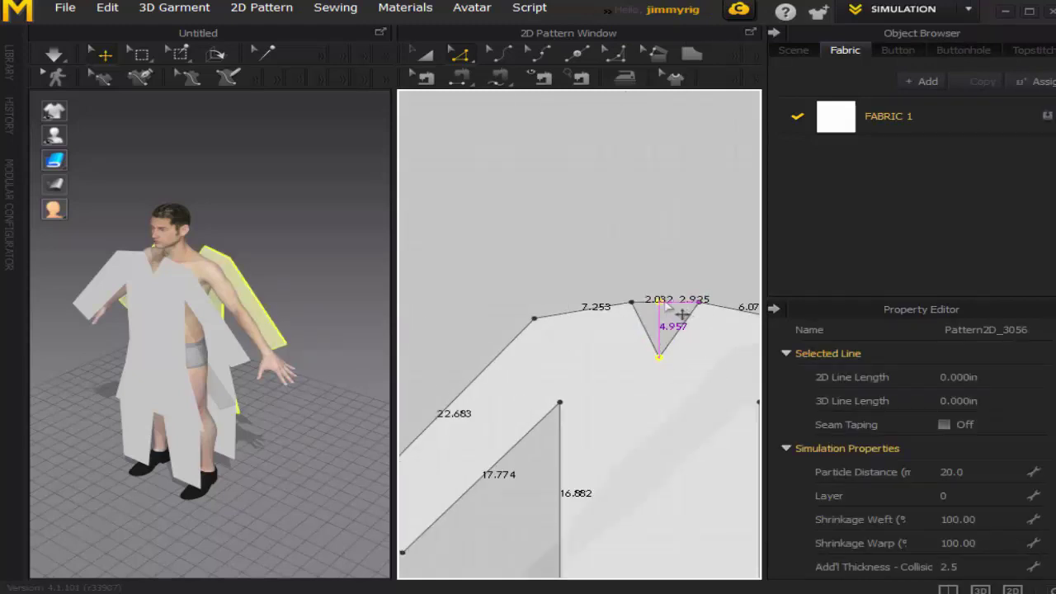
{"action": "left_click_drag", "start_coordinate": [665, 304], "coordinate": [663, 304]}
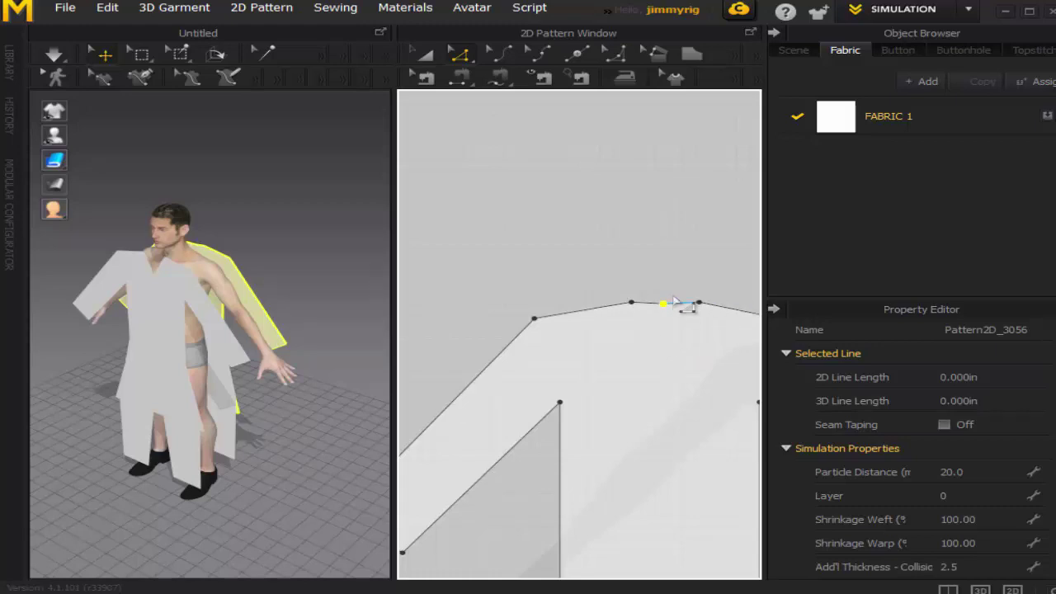
{"action": "left_click_drag", "start_coordinate": [662, 304], "coordinate": [663, 302]}
Move the back tunic pattern slightly away from the front tunic so their sleeves no longer touch in the 2D layout.
{"action": "scroll", "coordinate": [478, 335], "scroll_direction": "down", "scroll_amount": 6}
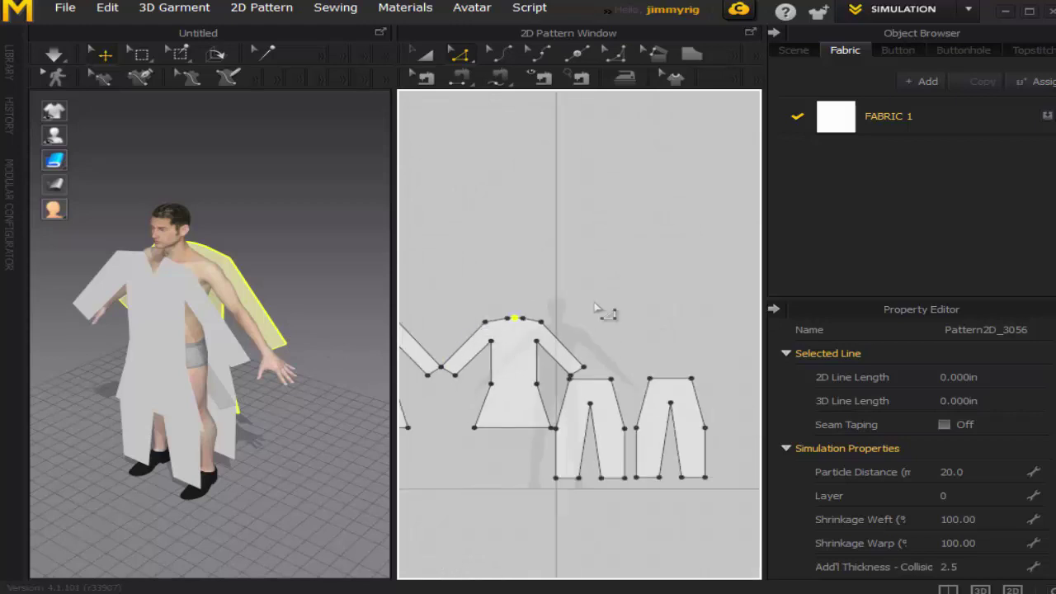
{"action": "right_click", "coordinate": [594, 303]}
{"action": "left_click", "coordinate": [708, 530]}
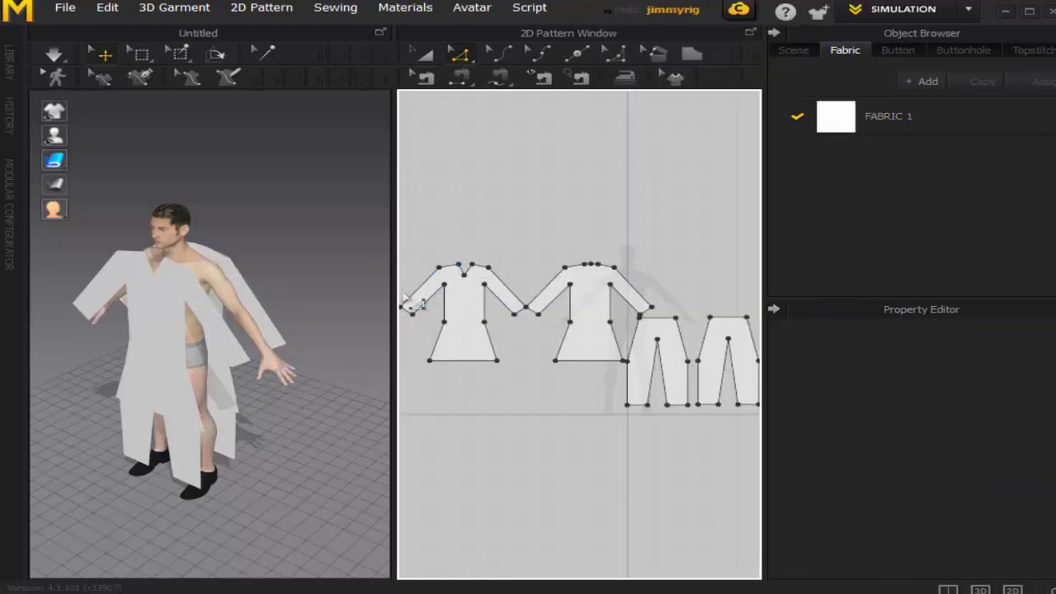
{"action": "scroll", "coordinate": [445, 307], "scroll_direction": "up", "scroll_amount": 3}
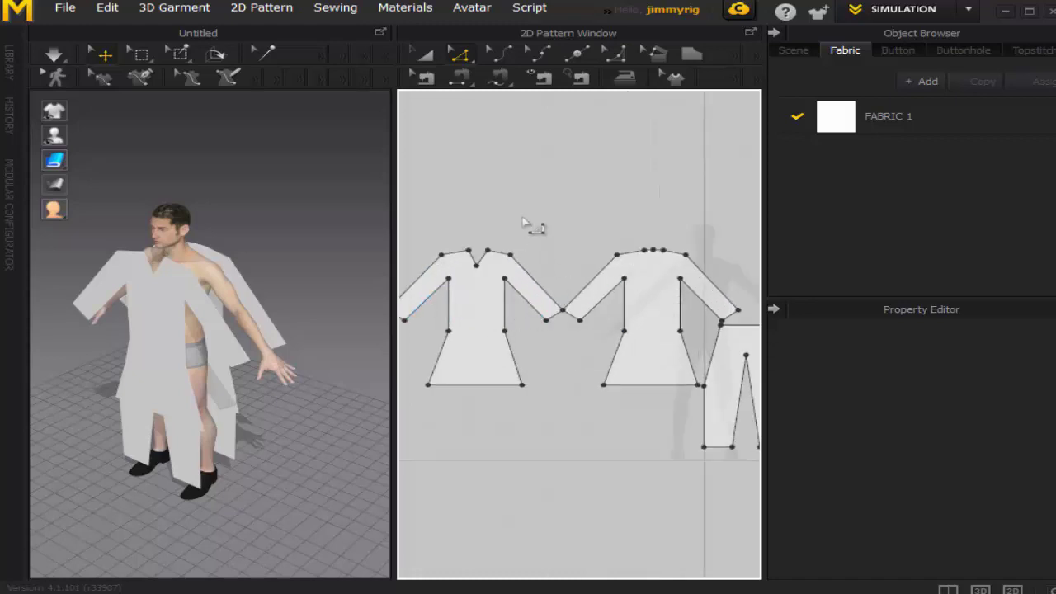
{"action": "left_click", "coordinate": [425, 55]}
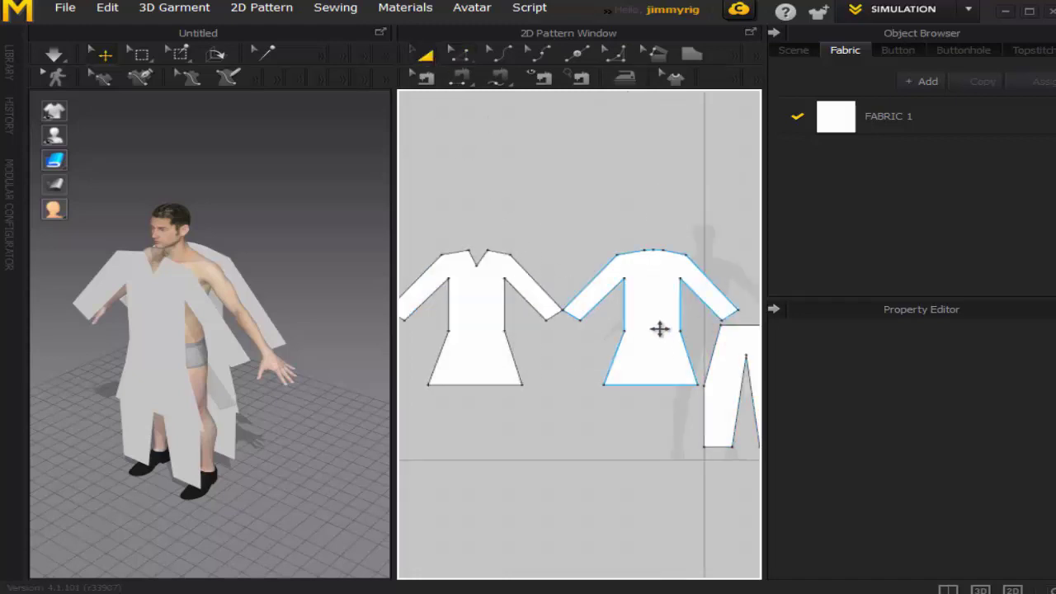
{"action": "left_click", "coordinate": [665, 329]}
{"action": "left_click_drag", "start_coordinate": [664, 329], "coordinate": [644, 341]}
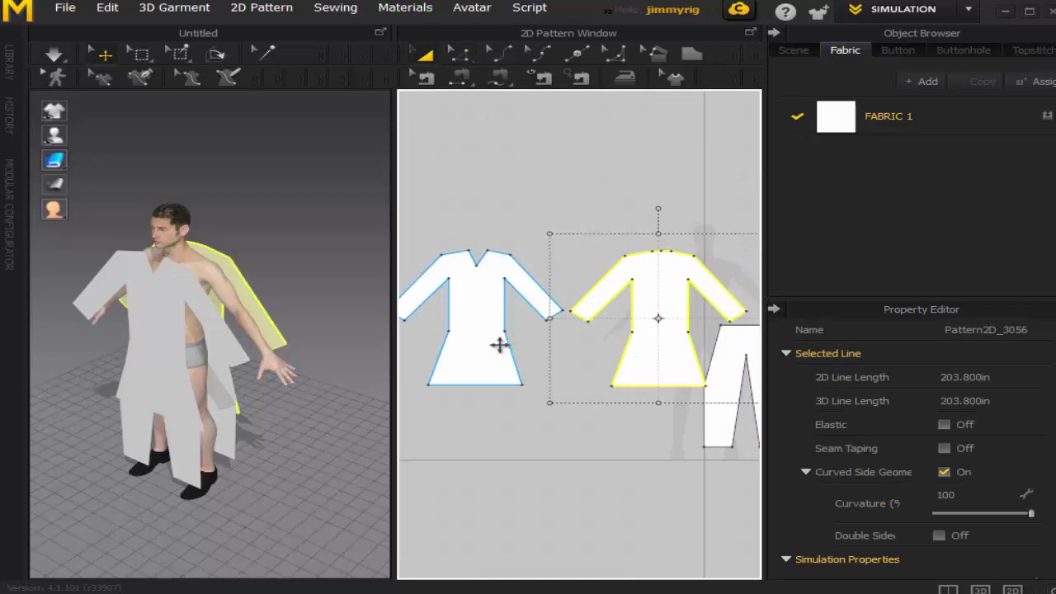
{"action": "scroll", "coordinate": [439, 333], "scroll_direction": "up", "scroll_amount": 1}
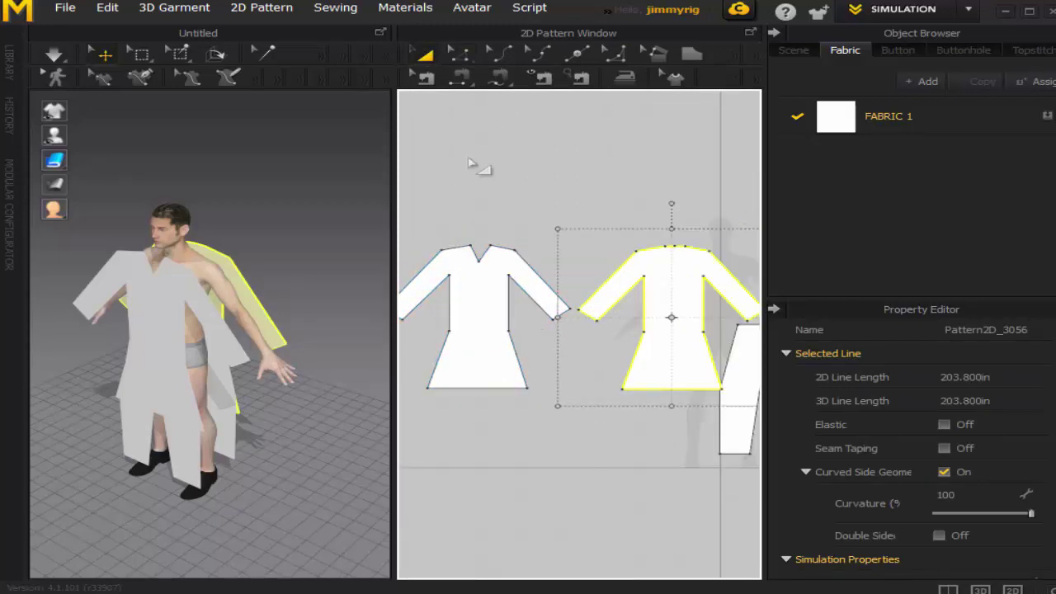
Use Segment Sewing to join the upper sleeve edges of the front tunic to the matching edges of the back tunic.
{"action": "left_click", "coordinate": [463, 77]}
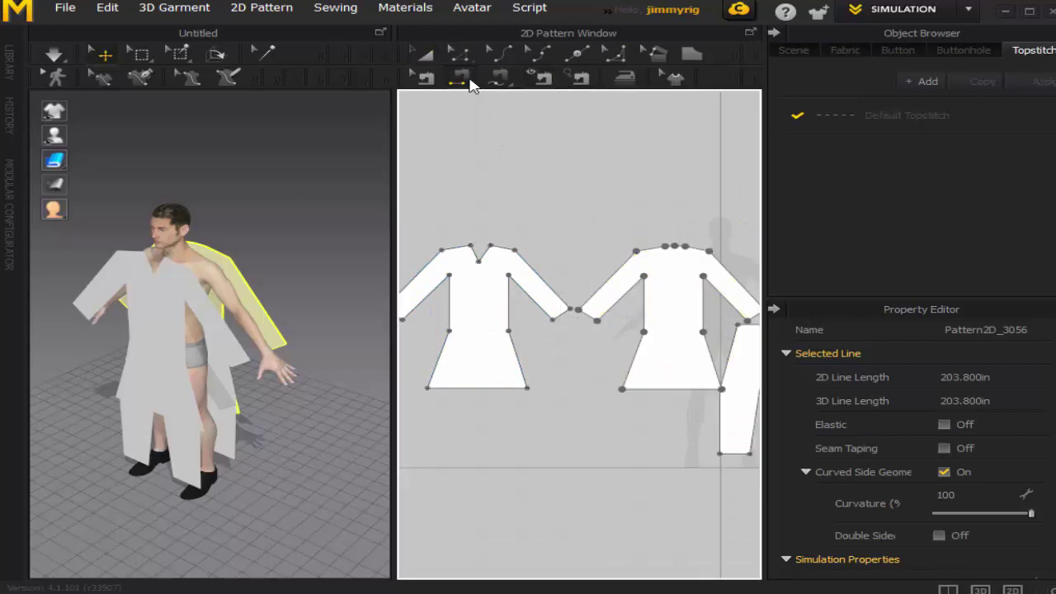
{"action": "left_click", "coordinate": [408, 285]}
{"action": "left_click", "coordinate": [601, 297]}
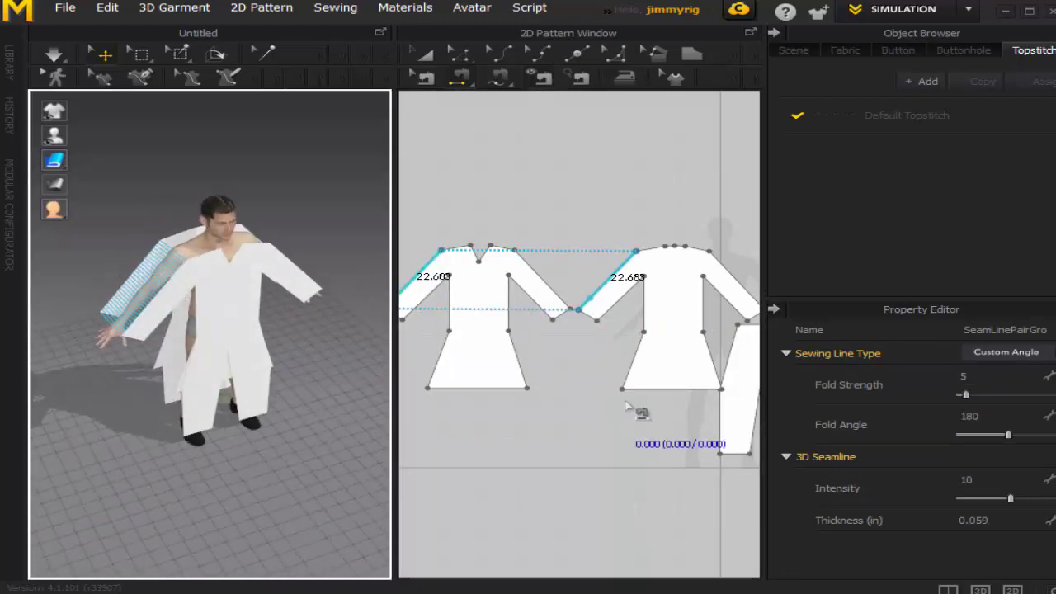
{"action": "left_click", "coordinate": [561, 303]}
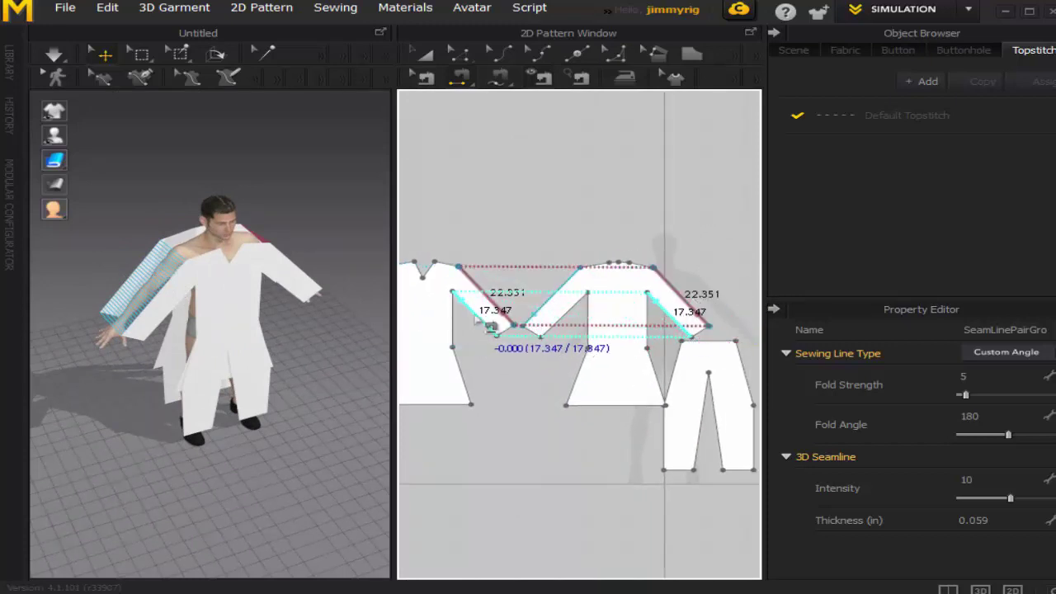
Sew the underside edges of both sleeves between the front and back tunics, checking the seams on the avatar.
{"action": "left_click", "coordinate": [478, 320]}
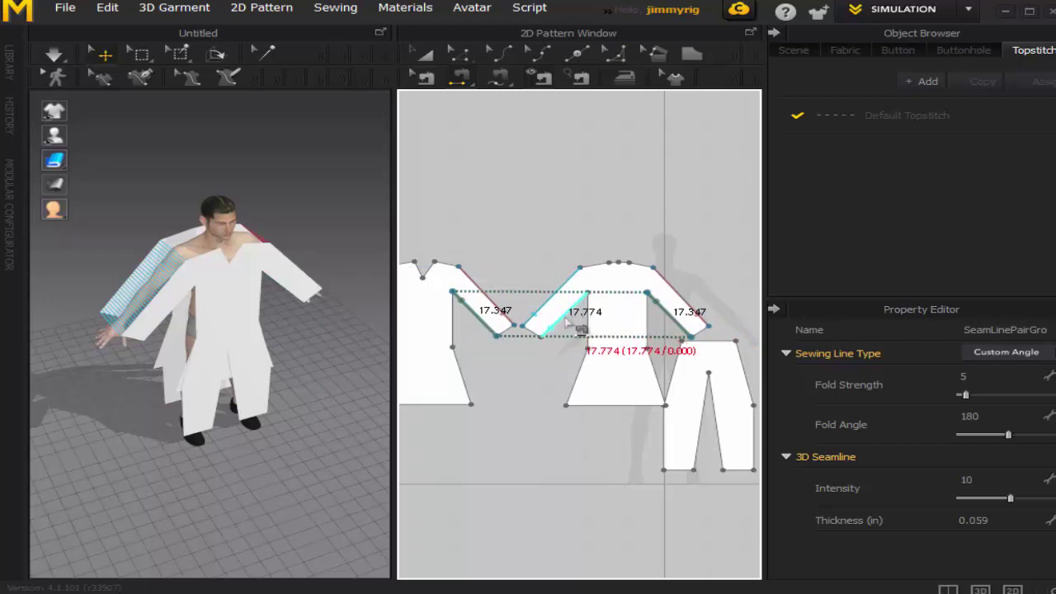
{"action": "mouse_move", "coordinate": [266, 333]}
{"action": "right_mouse_down"}
{"action": "mouse_move", "coordinate": [292, 302]}
{"action": "mouse_move", "coordinate": [234, 267]}
{"action": "mouse_move", "coordinate": [237, 229]}
{"action": "mouse_move", "coordinate": [196, 198]}
{"action": "mouse_move", "coordinate": [245, 253]}
{"action": "mouse_move", "coordinate": [264, 314]}
{"action": "right_mouse_up"}
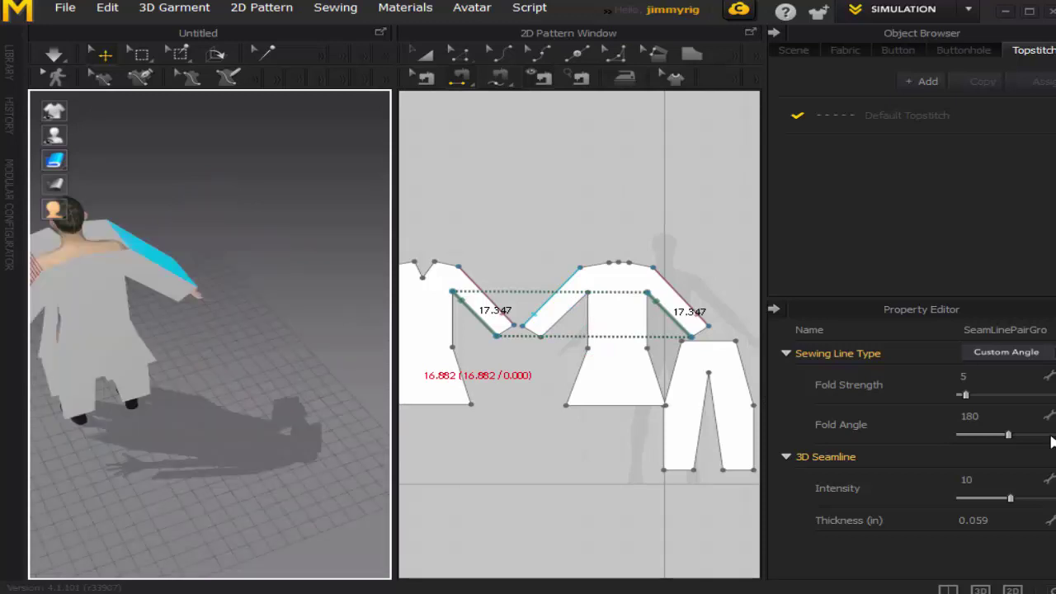
{"action": "right_click_drag", "start_coordinate": [173, 300], "coordinate": [362, 230]}
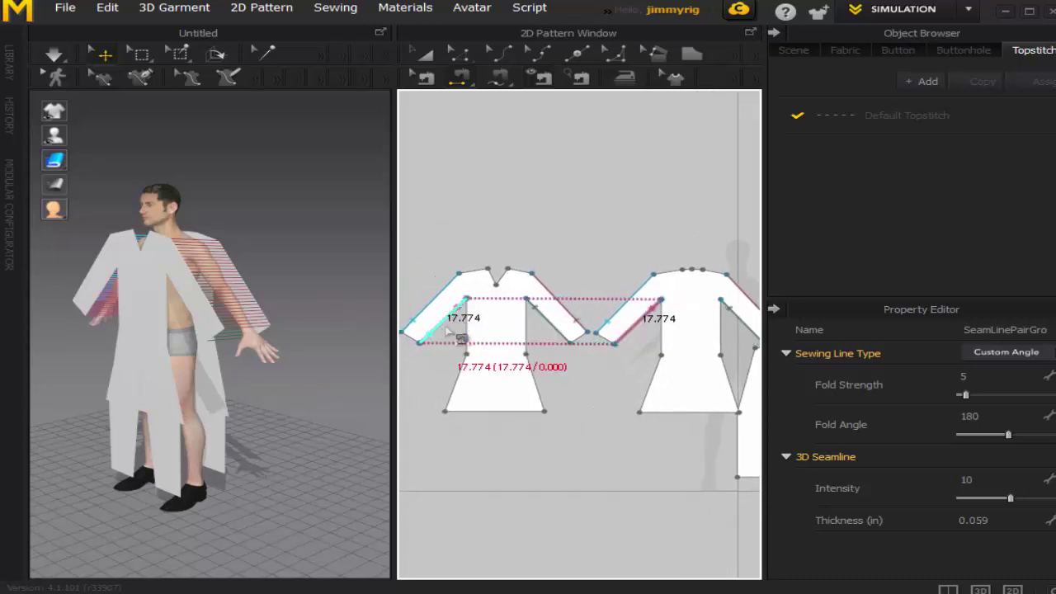
Sew both shoulder edges of the front tunic to the matching shoulder edges of the back tunic.
{"action": "left_click", "coordinate": [498, 280]}
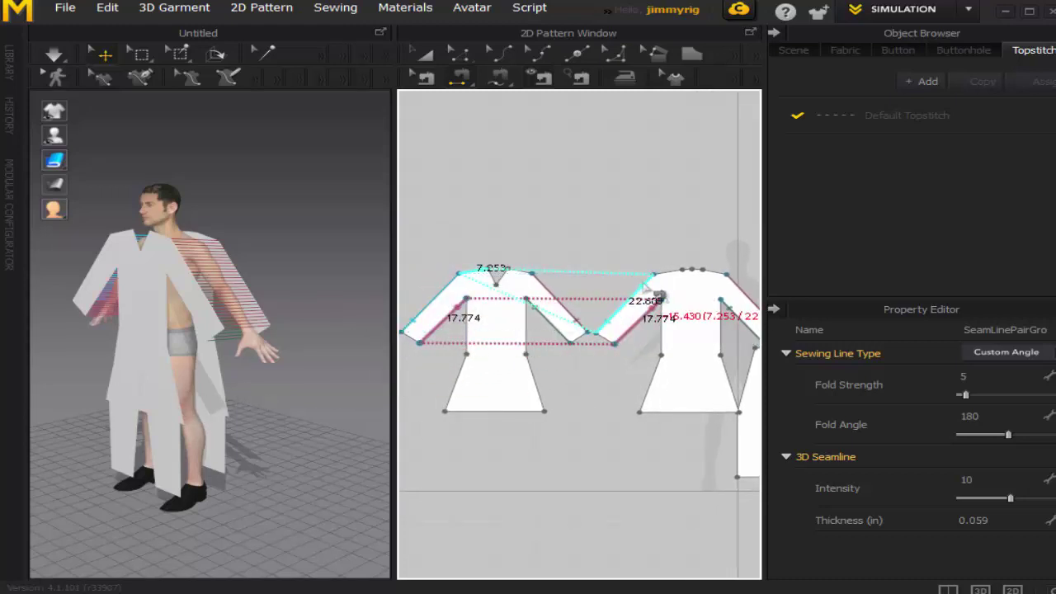
{"action": "left_click", "coordinate": [675, 271]}
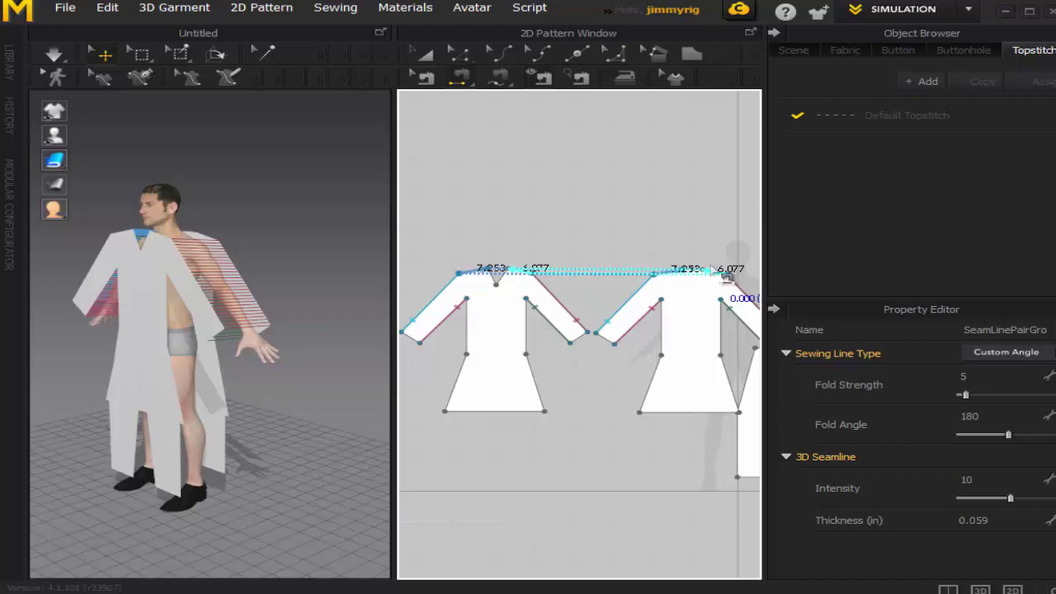
{"action": "left_click", "coordinate": [725, 278]}
{"action": "right_click_drag", "start_coordinate": [267, 318], "coordinate": [228, 286]}
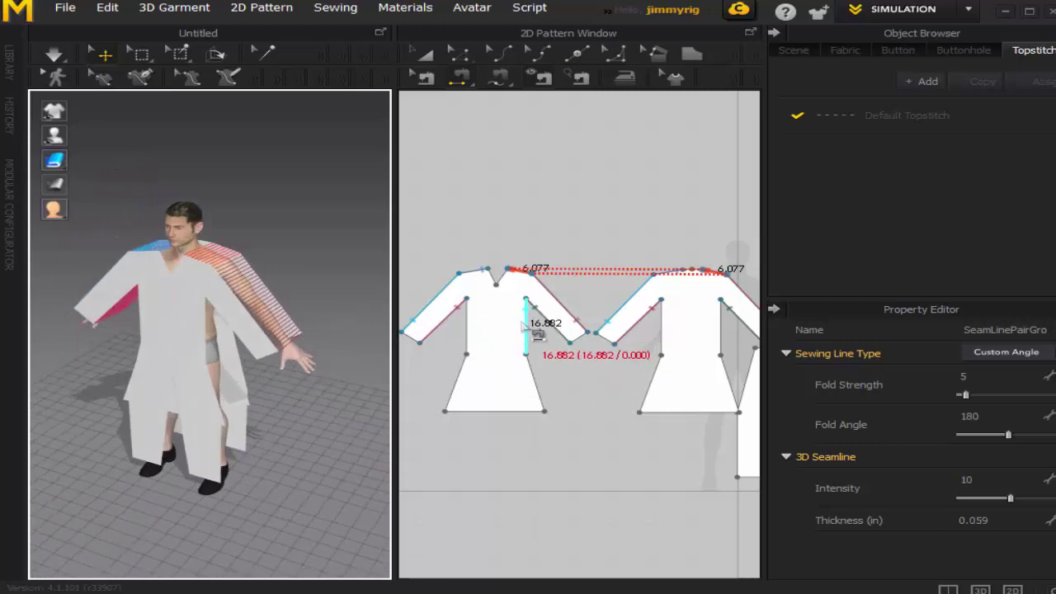
Sew the straight side edges below the armpits, joining each front tunic side to the opposite back tunic side, and inspect the seams in 3D.
{"action": "right_click_drag", "start_coordinate": [180, 317], "coordinate": [153, 243]}
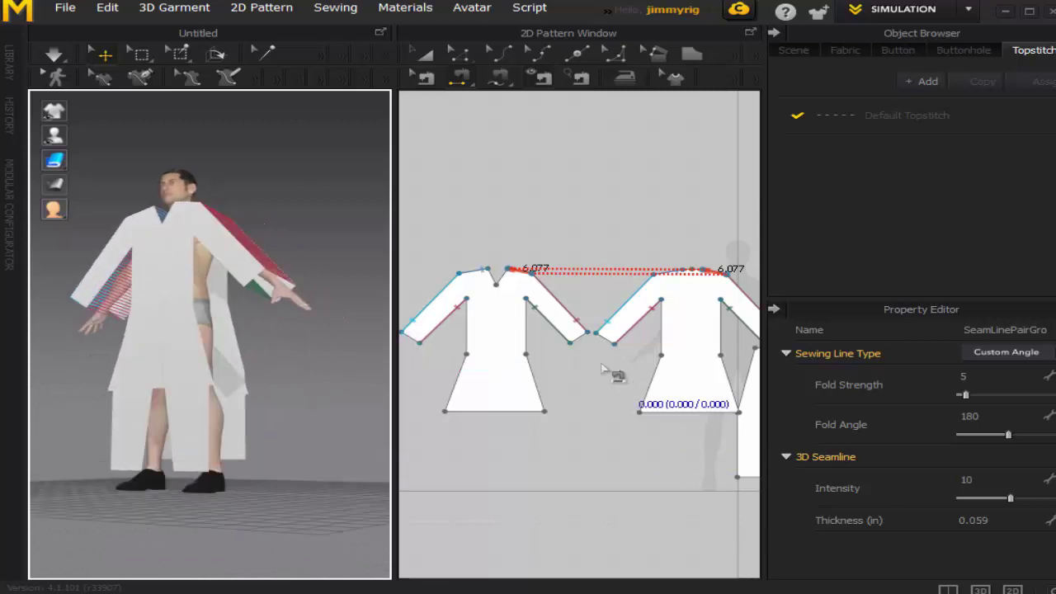
{"action": "left_click", "coordinate": [526, 330]}
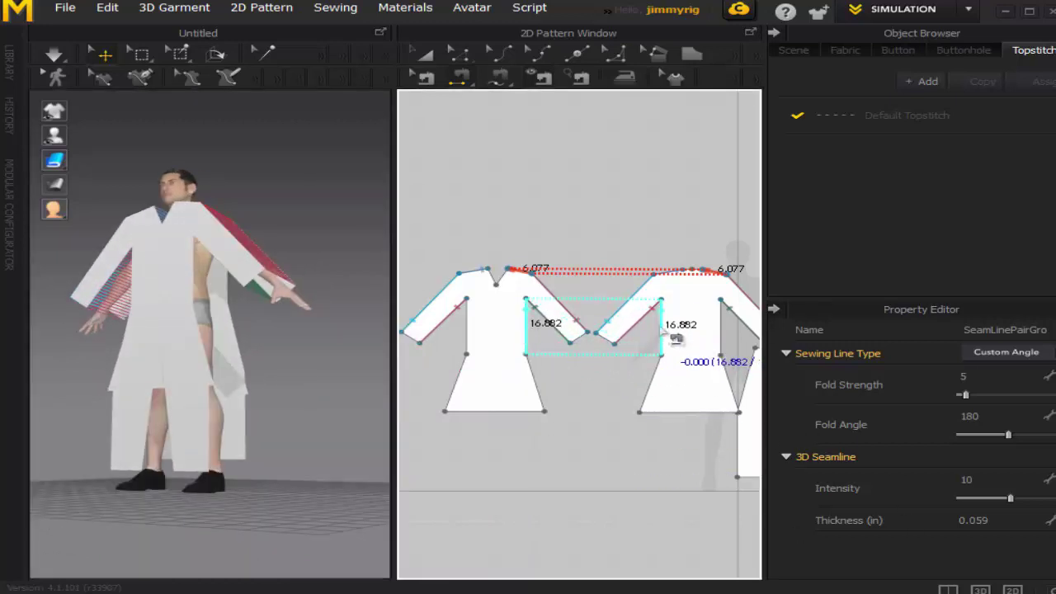
{"action": "left_click", "coordinate": [665, 333]}
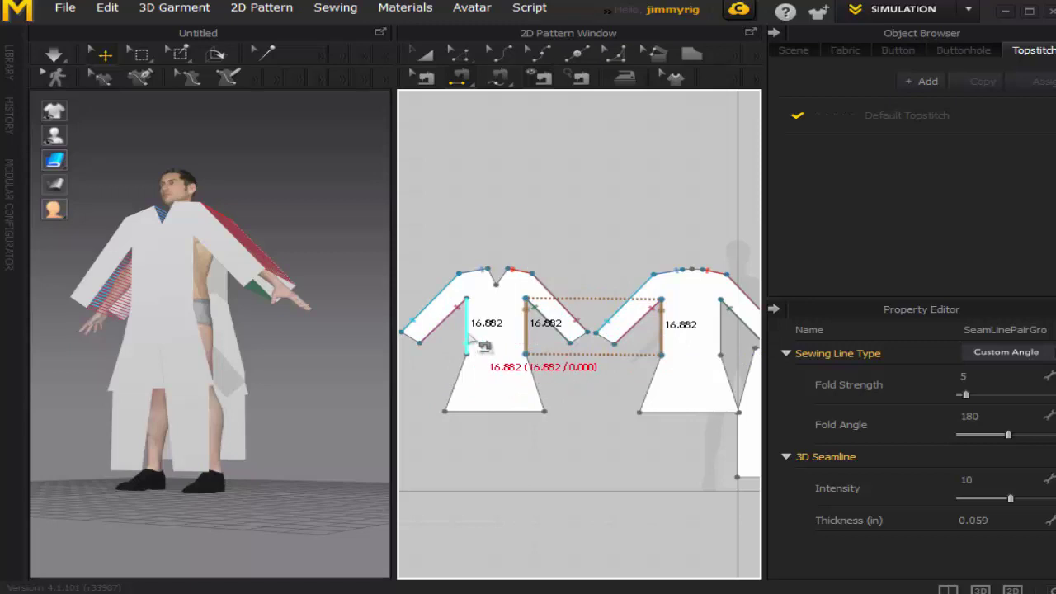
{"action": "left_click", "coordinate": [471, 338]}
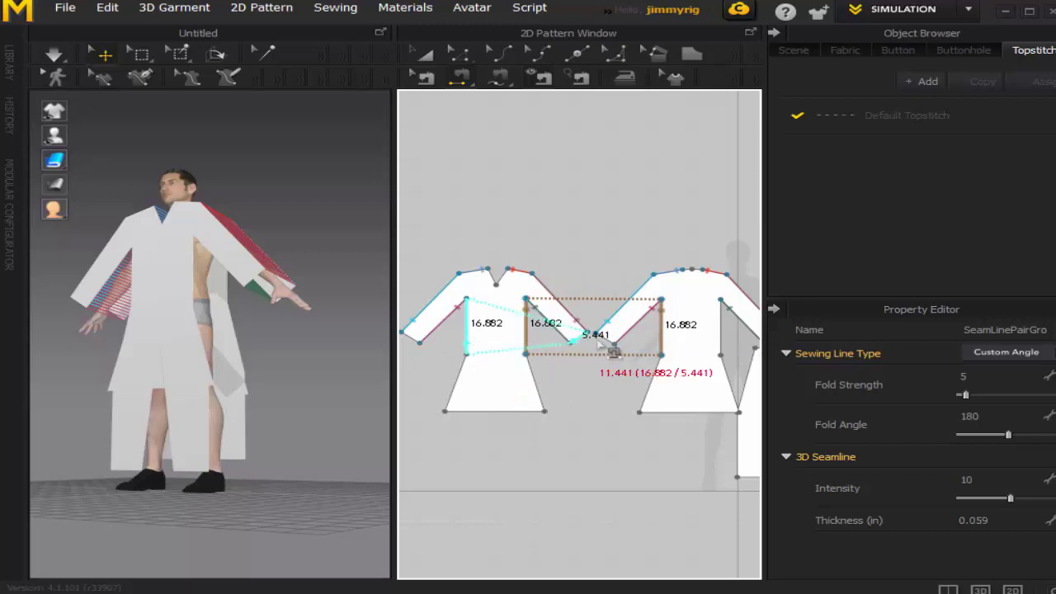
{"action": "left_click", "coordinate": [711, 341]}
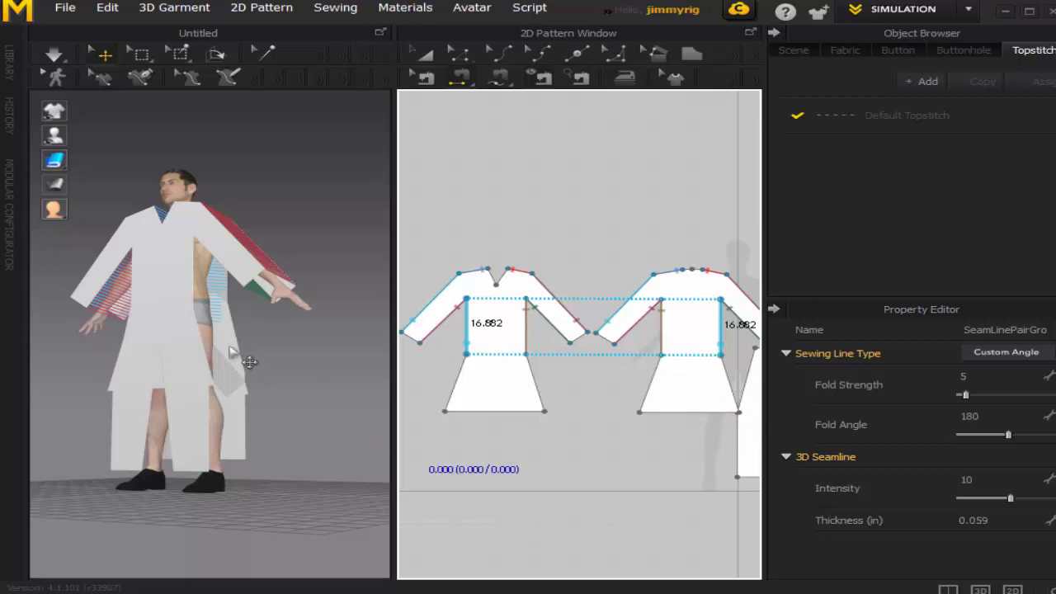
{"action": "right_click_drag", "start_coordinate": [249, 361], "coordinate": [240, 315]}
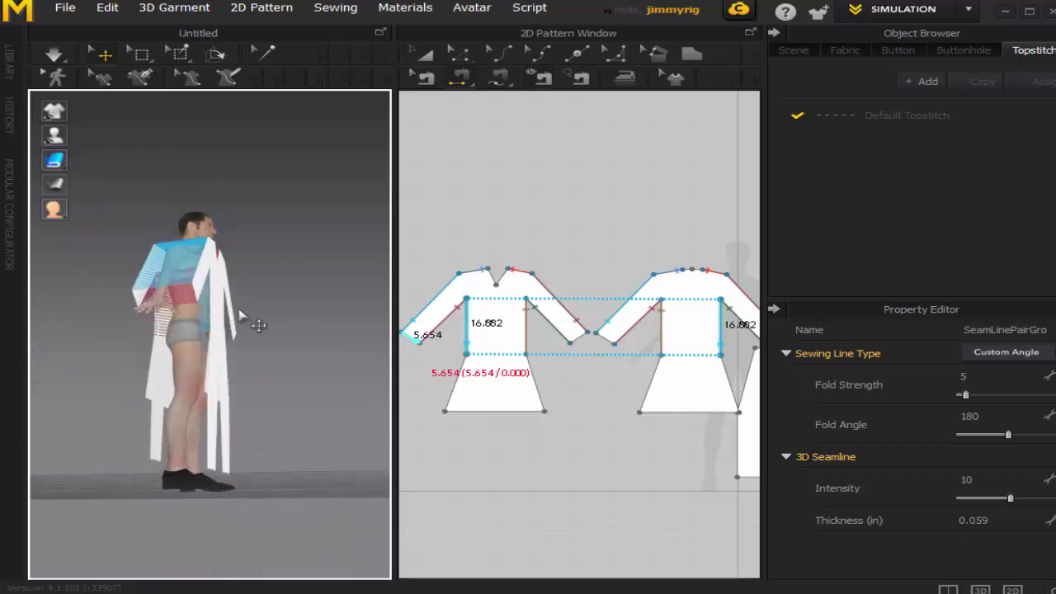
Resew the straight tunic sides below the armpits, joining each front side edge to the same-side edge of the back tunic.
{"action": "scroll", "coordinate": [241, 317], "scroll_direction": "up", "scroll_amount": 3}
{"action": "mouse_move", "coordinate": [144, 302]}
{"action": "right_mouse_down"}
{"action": "mouse_move", "coordinate": [264, 268]}
{"action": "mouse_move", "coordinate": [205, 249]}
{"action": "mouse_move", "coordinate": [200, 258]}
{"action": "mouse_move", "coordinate": [233, 363]}
{"action": "mouse_move", "coordinate": [108, 412]}
{"action": "mouse_move", "coordinate": [79, 396]}
{"action": "mouse_move", "coordinate": [145, 320]}
{"action": "right_mouse_up"}
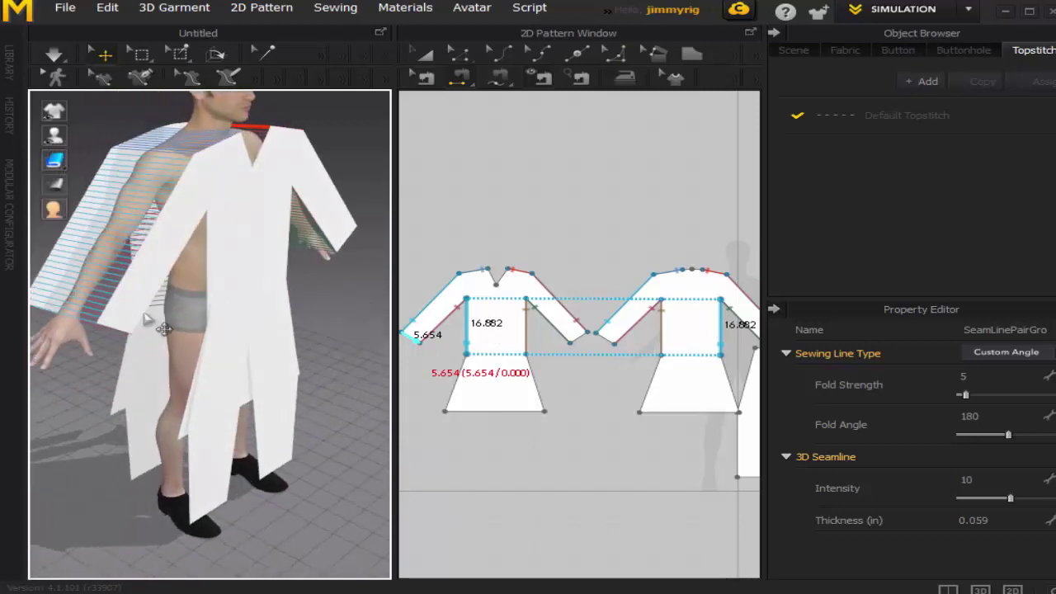
{"action": "right_click_drag", "start_coordinate": [255, 247], "coordinate": [188, 238]}
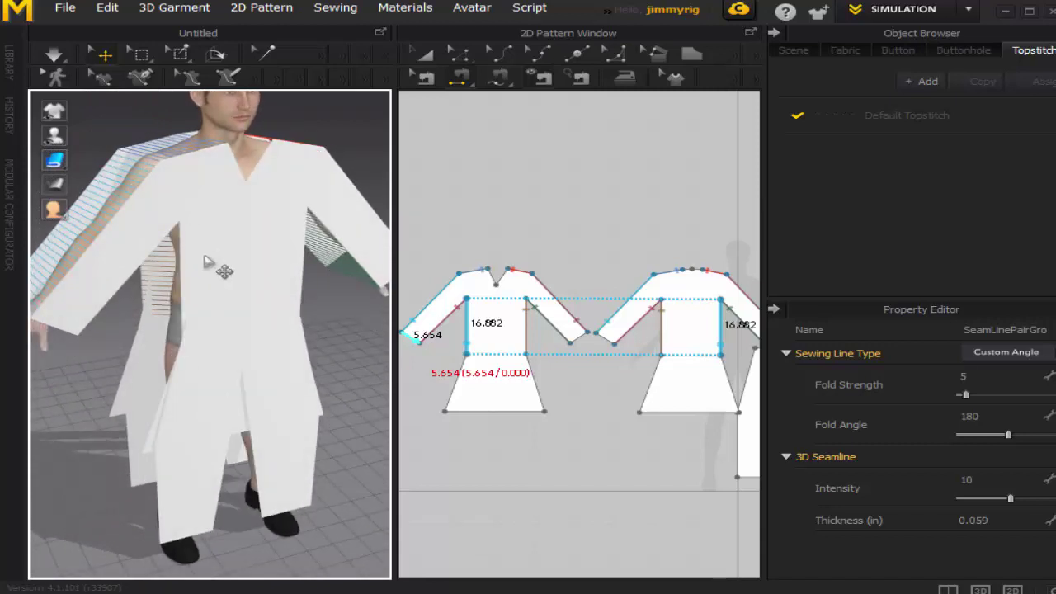
{"action": "left_click", "coordinate": [482, 339]}
{"action": "left_click", "coordinate": [665, 353]}
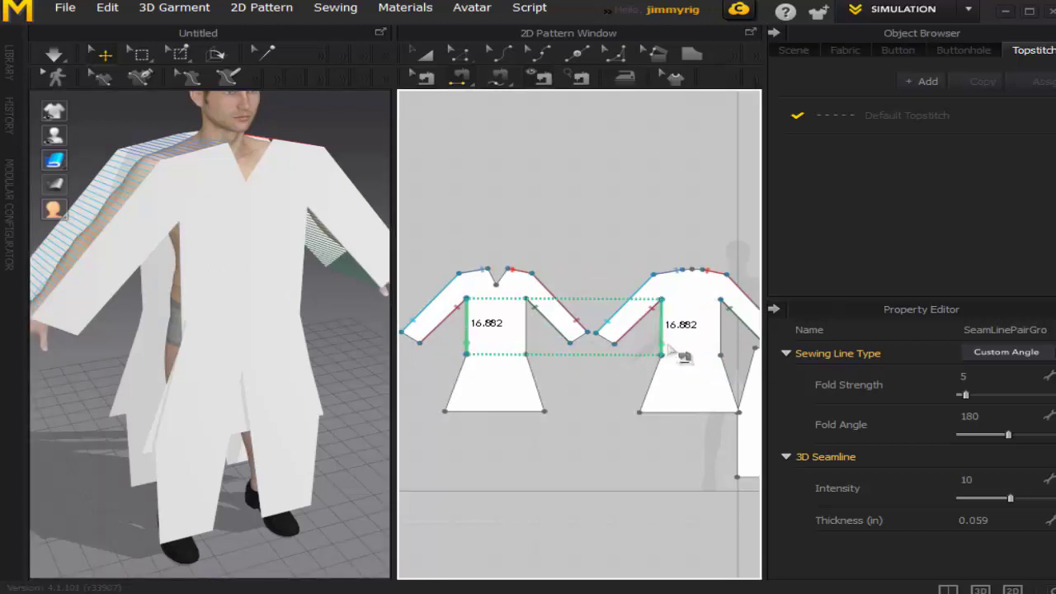
{"action": "left_click", "coordinate": [536, 344]}
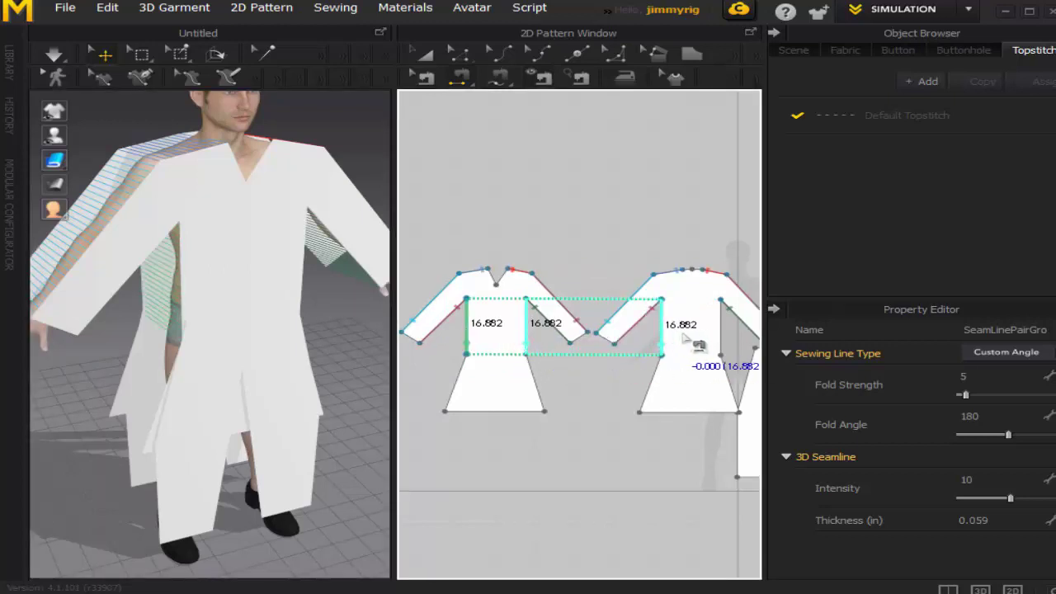
{"action": "left_click", "coordinate": [720, 349]}
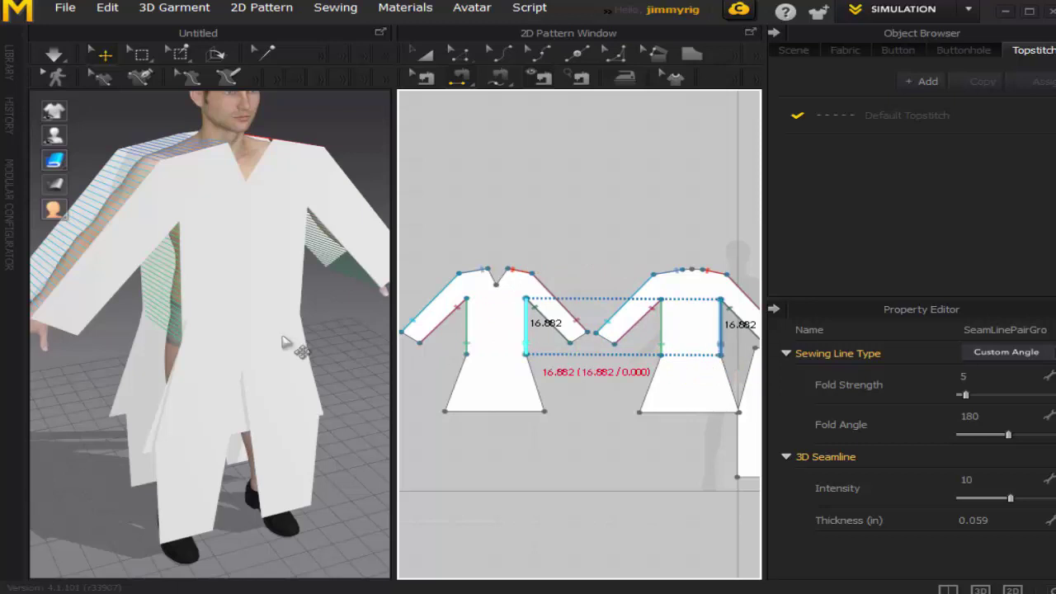
{"action": "right_click_drag", "start_coordinate": [236, 290], "coordinate": [132, 287]}
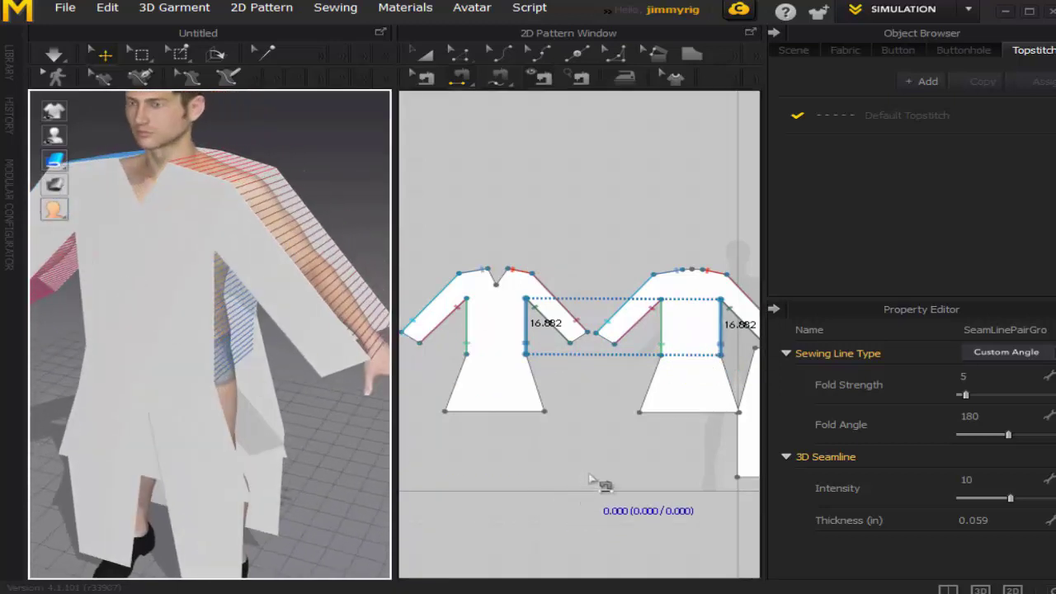
Sew both slanted upper outer edges of the first trouser piece to the matching edges of the second trouser piece.
{"action": "right_click", "coordinate": [683, 466]}
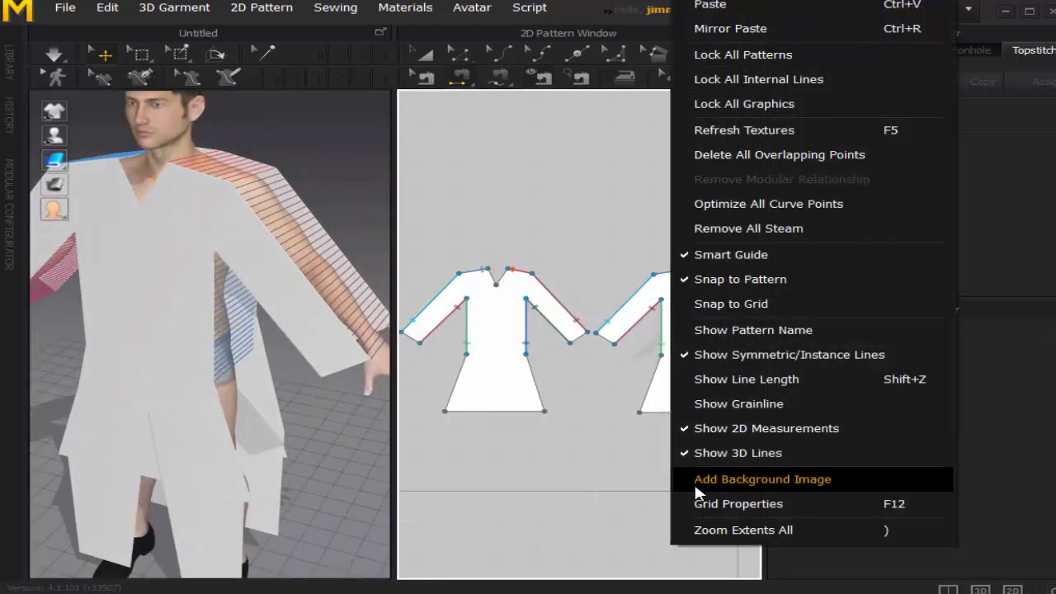
{"action": "left_click", "coordinate": [733, 532]}
{"action": "scroll", "coordinate": [758, 336], "scroll_direction": "down", "scroll_amount": 1}
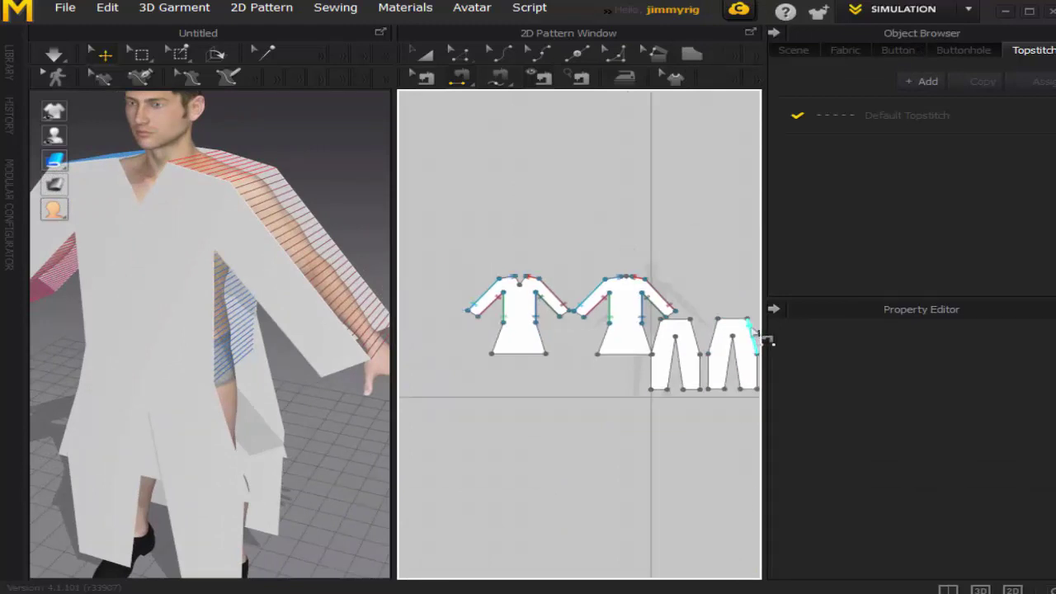
{"action": "scroll", "coordinate": [757, 334], "scroll_direction": "up", "scroll_amount": 4}
{"action": "scroll", "coordinate": [757, 335], "scroll_direction": "up", "scroll_amount": 3}
{"action": "scroll", "coordinate": [757, 334], "scroll_direction": "down", "scroll_amount": 3}
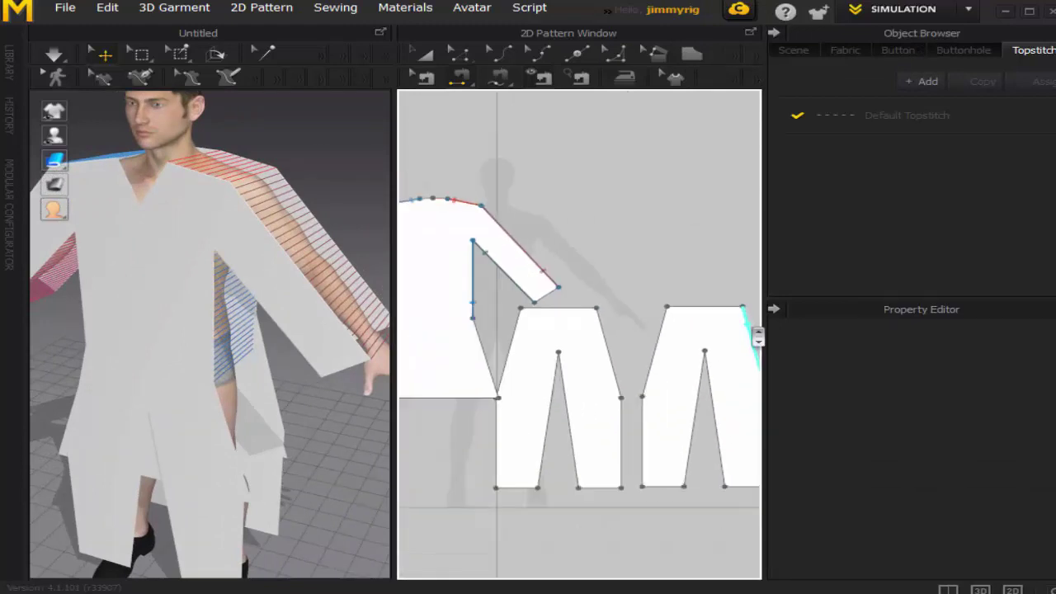
{"action": "left_click", "coordinate": [521, 348]}
{"action": "left_click", "coordinate": [662, 346]}
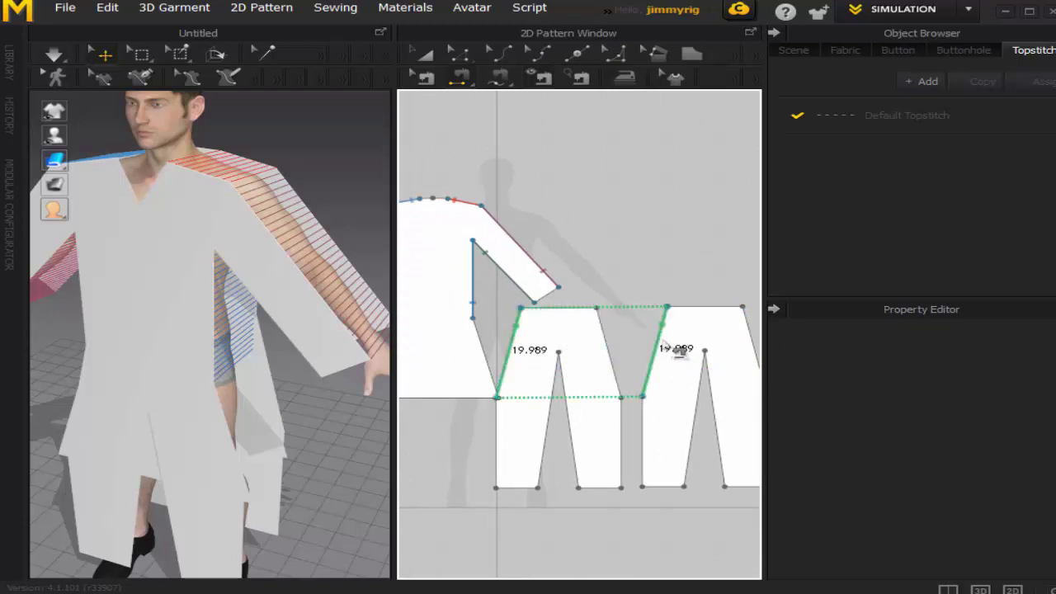
{"action": "left_click", "coordinate": [617, 357]}
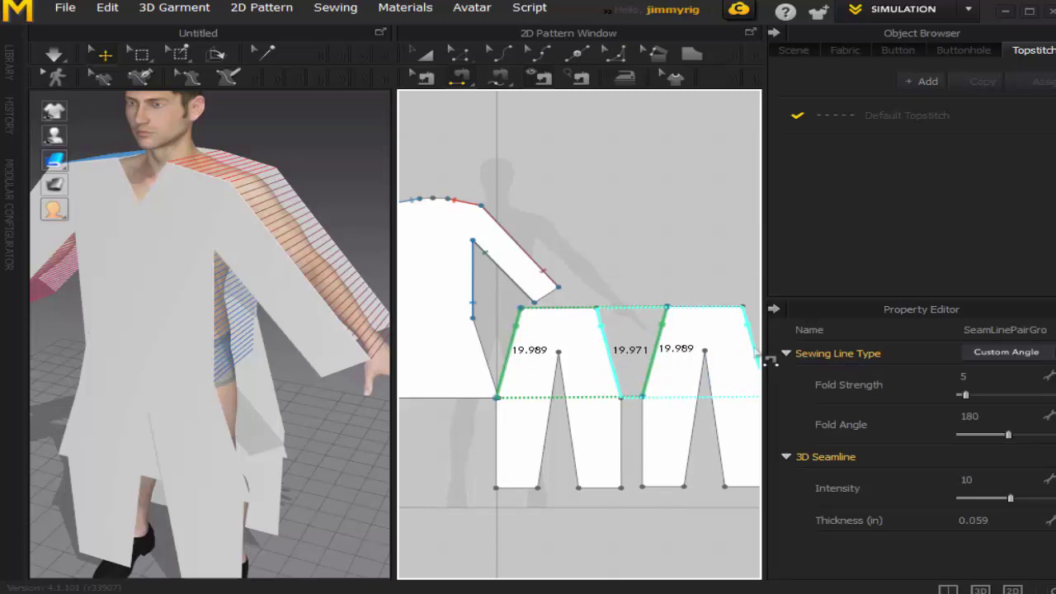
{"action": "left_click", "coordinate": [766, 358]}
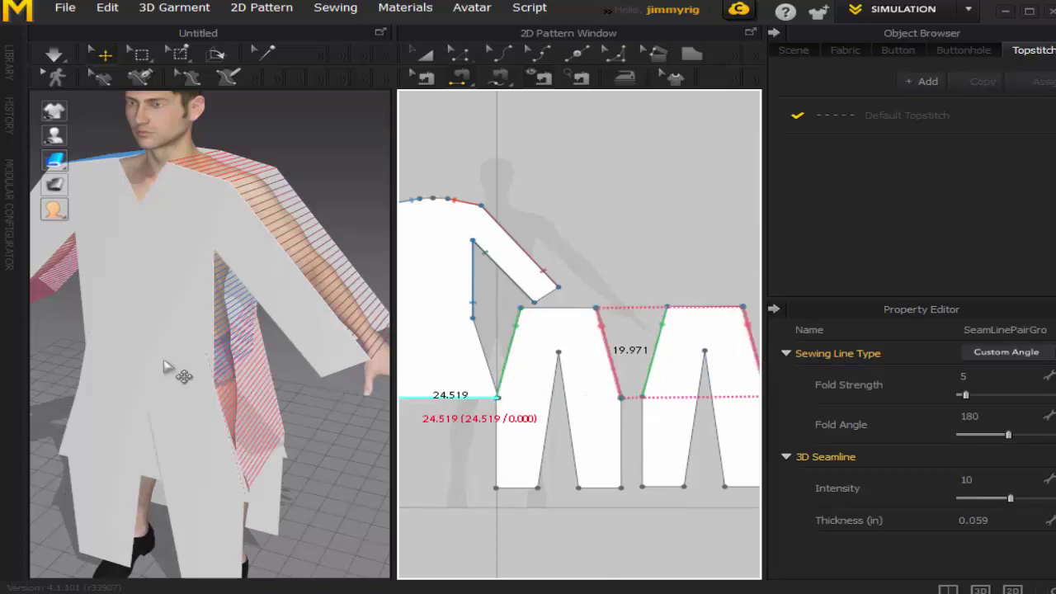
{"action": "right_click_drag", "start_coordinate": [165, 367], "coordinate": [380, 308]}
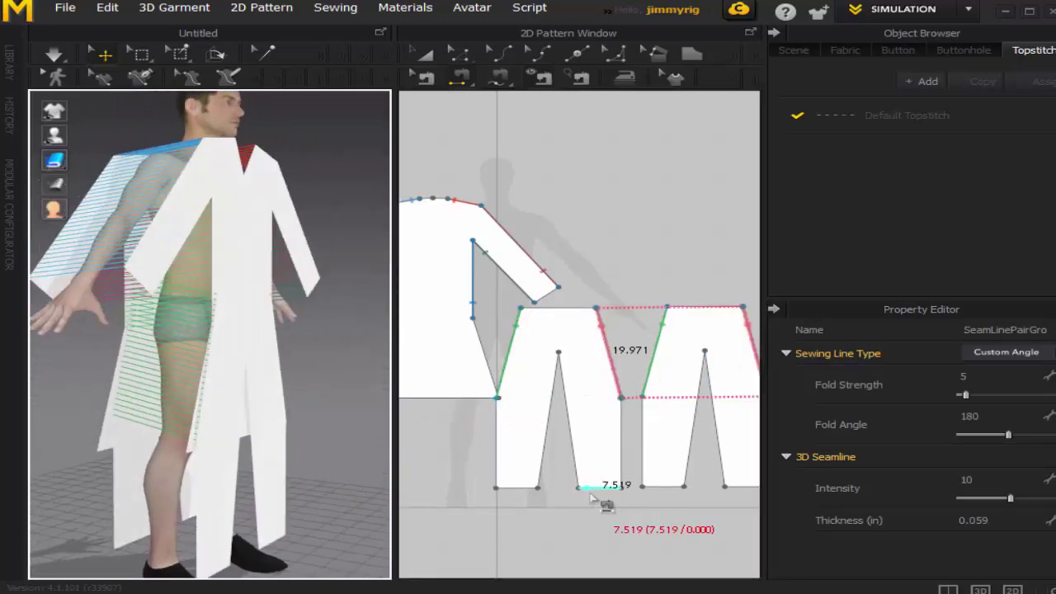
Sew both straight lower outer leg edges of the two trouser pieces together, side to matching side.
{"action": "left_click", "coordinate": [499, 425]}
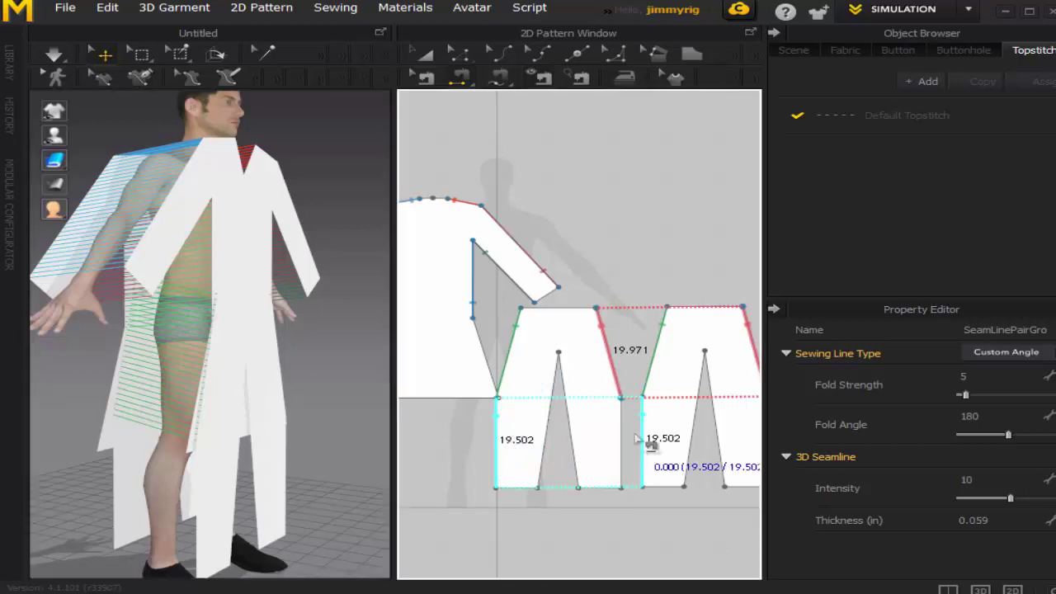
{"action": "left_click", "coordinate": [637, 440]}
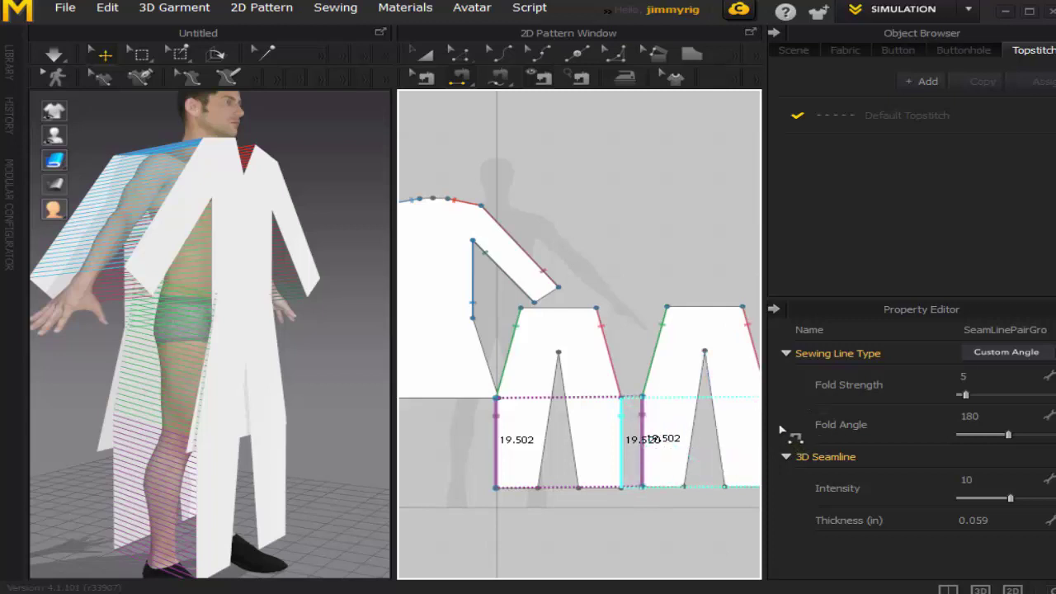
{"action": "right_click_drag", "start_coordinate": [758, 441], "coordinate": [719, 425]}
{"action": "left_click", "coordinate": [740, 418]}
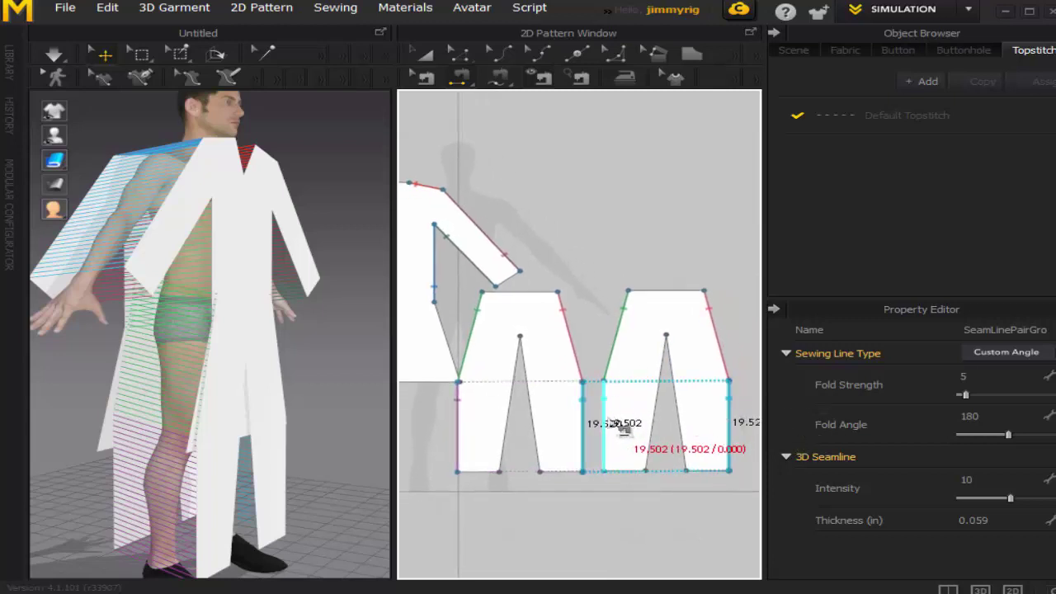
Sew both inner leg edges between the two trouser pieces, from crotch to hem, and check the seams on the avatar.
{"action": "left_click", "coordinate": [678, 425]}
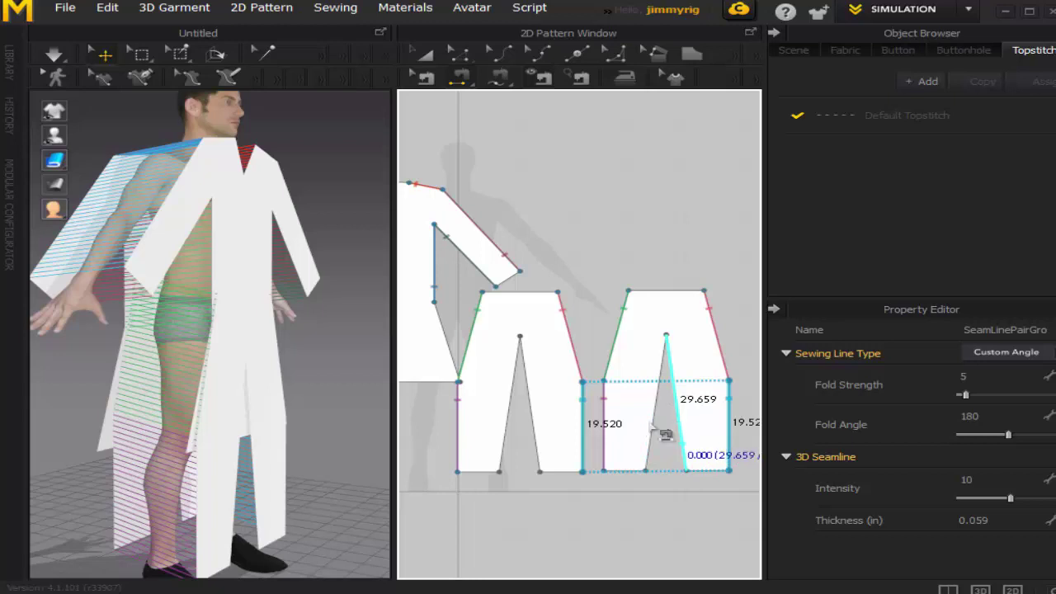
{"action": "left_click", "coordinate": [605, 433]}
{"action": "left_click", "coordinate": [671, 431]}
{"action": "left_click", "coordinate": [500, 427]}
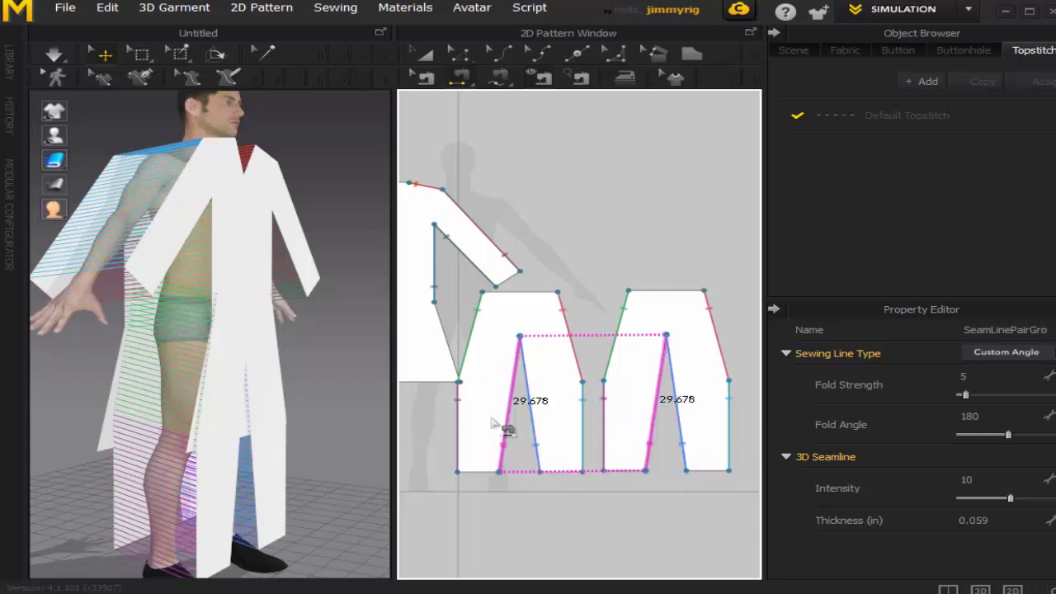
{"action": "right_click_drag", "start_coordinate": [342, 427], "coordinate": [255, 440]}
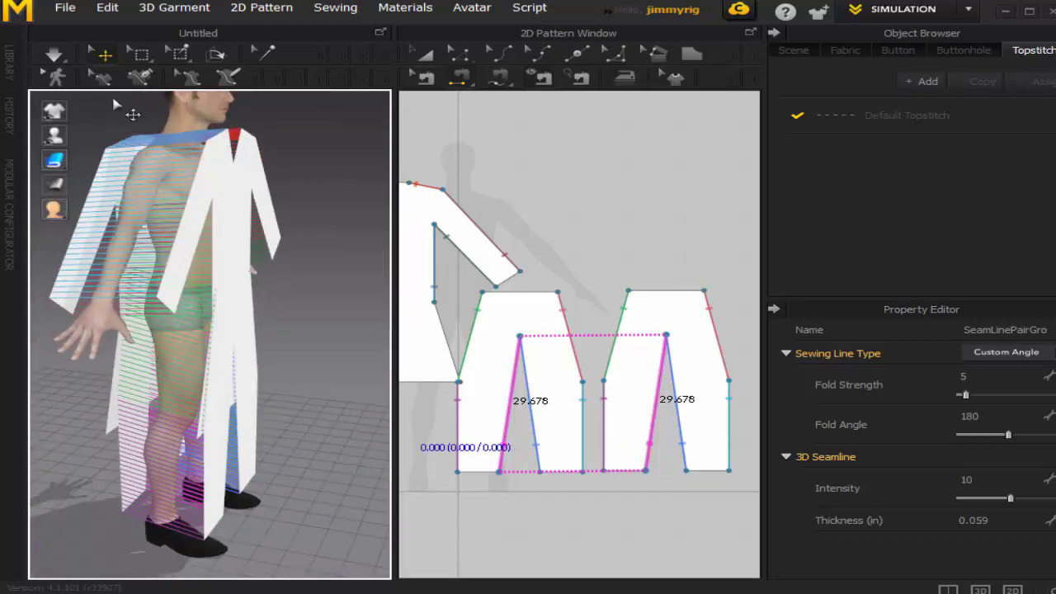
Start the simulation to drape the sewn garment on the avatar, and enlarge the 3D view to inspect it.
{"action": "left_click", "coordinate": [59, 59]}
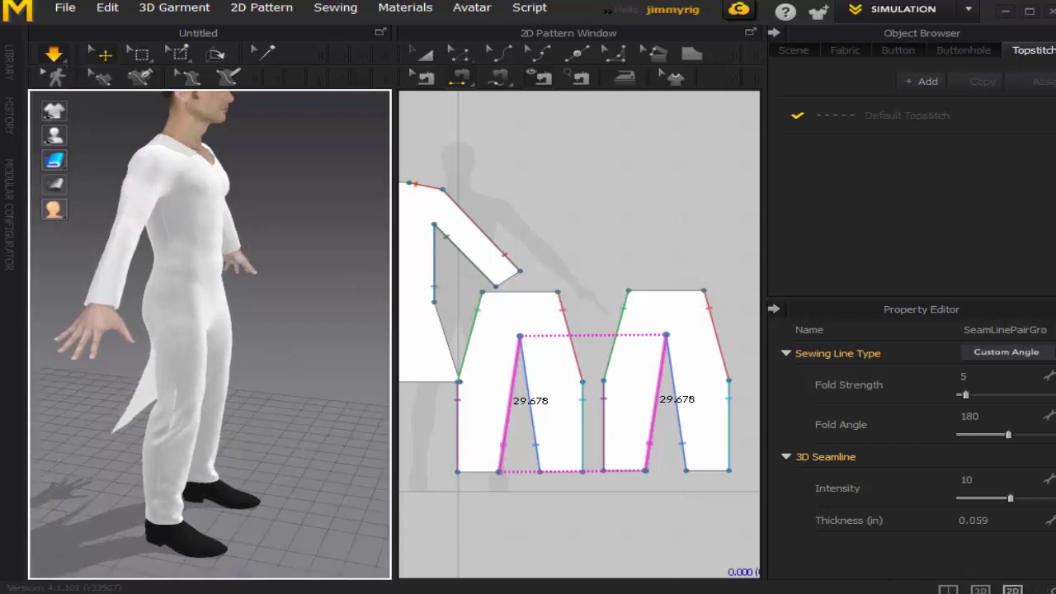
{"action": "key", "text": "Tab"}
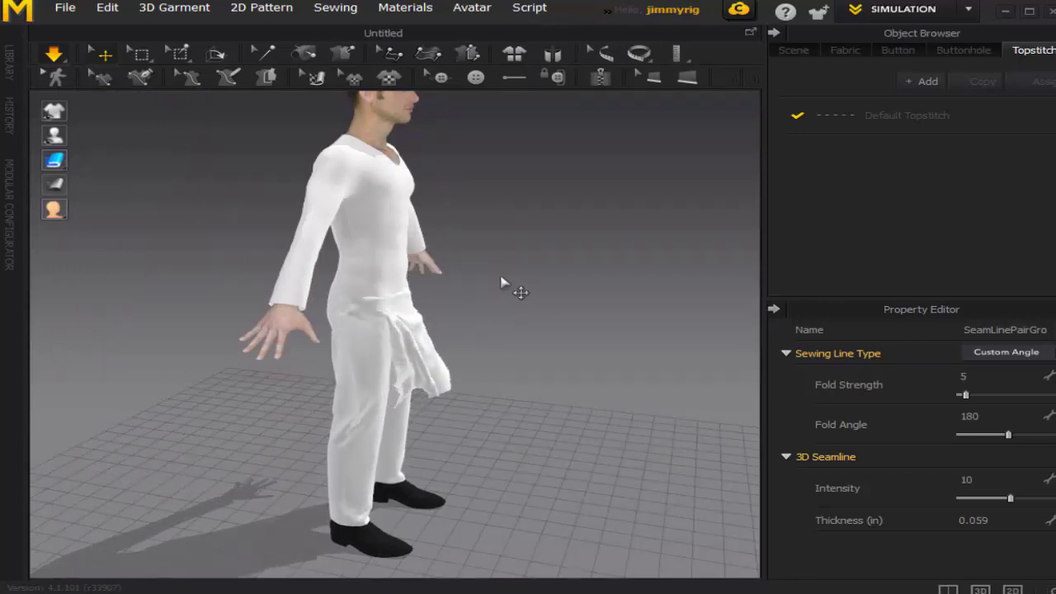
{"action": "right_click_drag", "start_coordinate": [503, 284], "coordinate": [377, 264]}
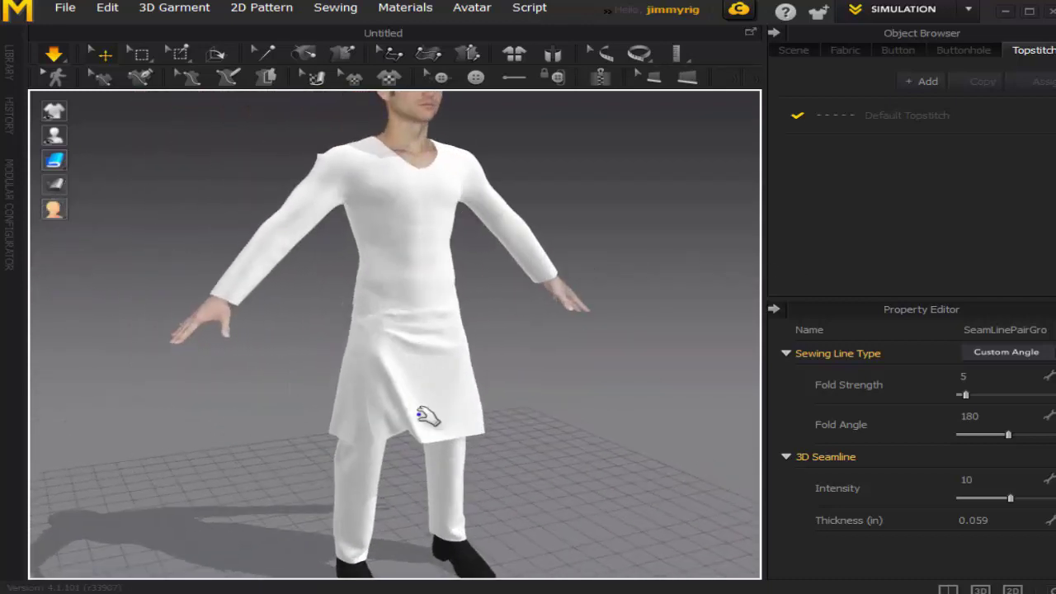
Pull the front and back tunic hems outward during simulation so the skirt hangs freely over the trousers.
{"action": "left_click", "coordinate": [350, 452]}
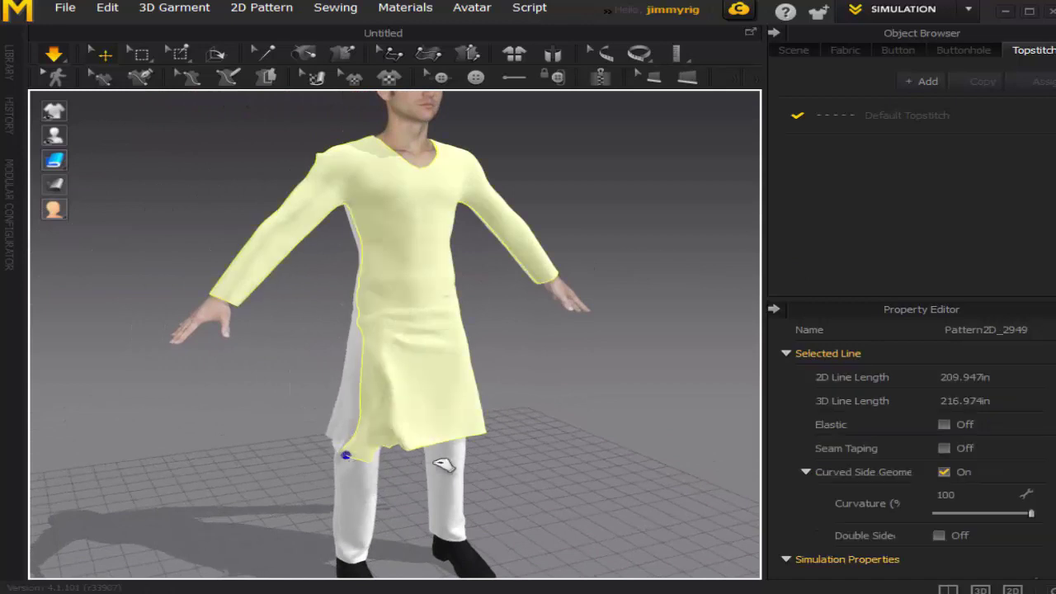
{"action": "right_click_drag", "start_coordinate": [547, 394], "coordinate": [666, 372]}
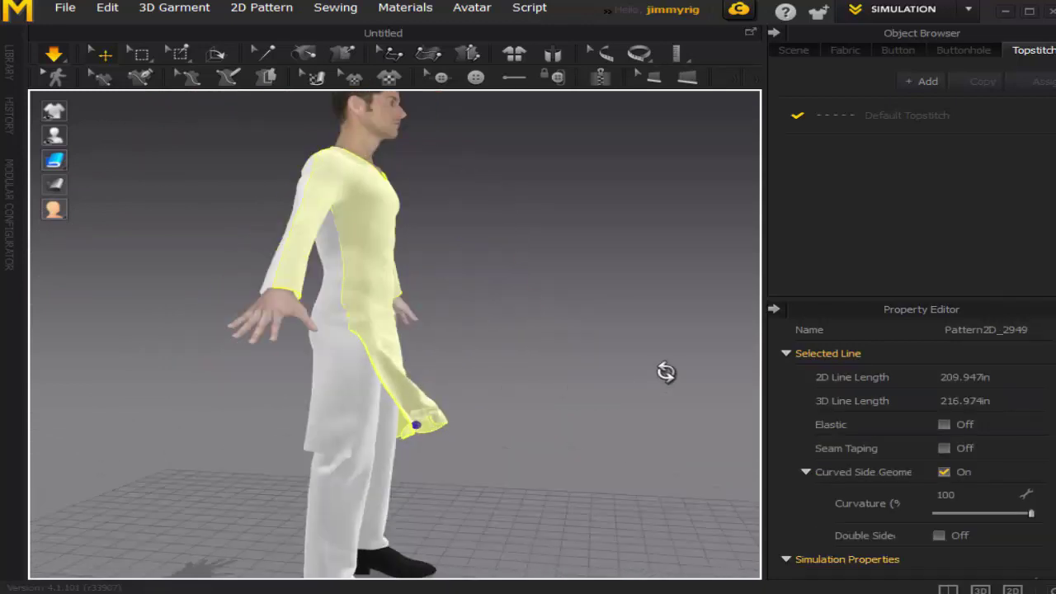
{"action": "left_click_drag", "start_coordinate": [305, 425], "coordinate": [412, 419]}
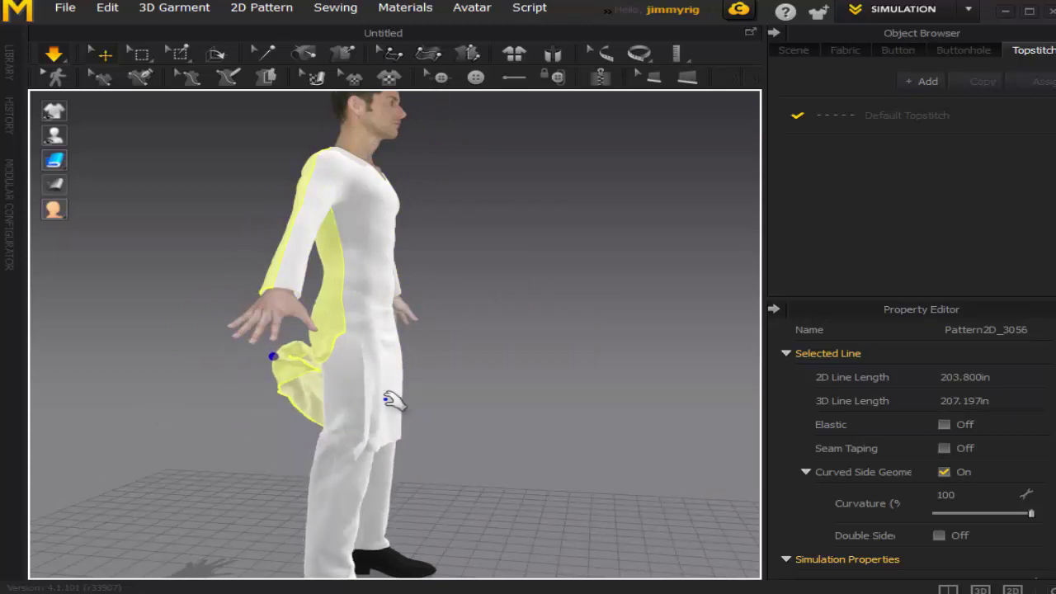
{"action": "left_click_drag", "start_coordinate": [419, 371], "coordinate": [594, 431]}
{"action": "right_click_drag", "start_coordinate": [594, 431], "coordinate": [421, 466]}
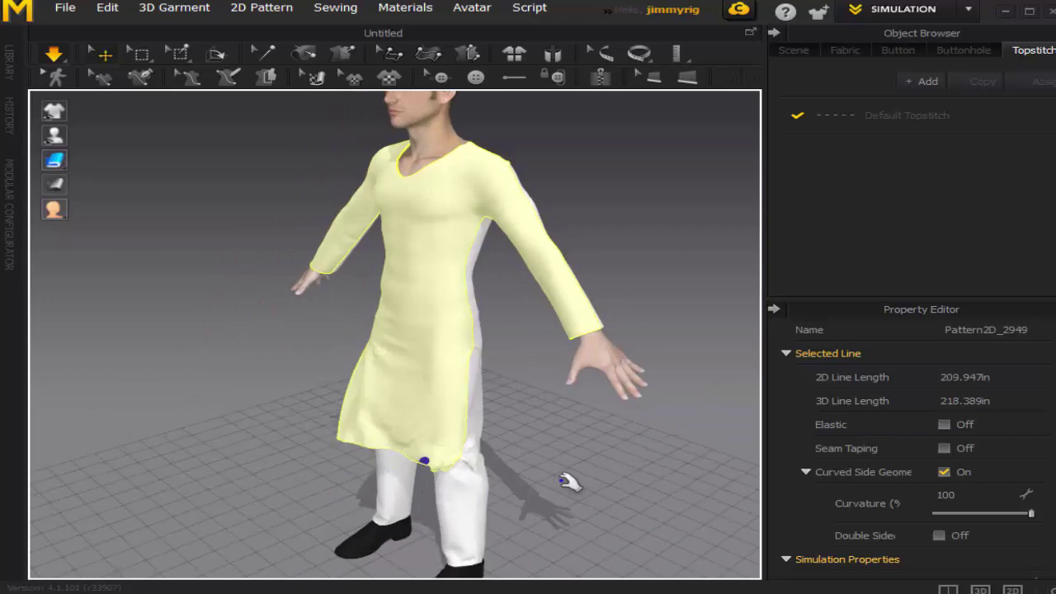
{"action": "mouse_move", "coordinate": [566, 482]}
{"action": "right_mouse_down"}
{"action": "mouse_move", "coordinate": [436, 487]}
{"action": "mouse_move", "coordinate": [551, 494]}
{"action": "right_mouse_up"}
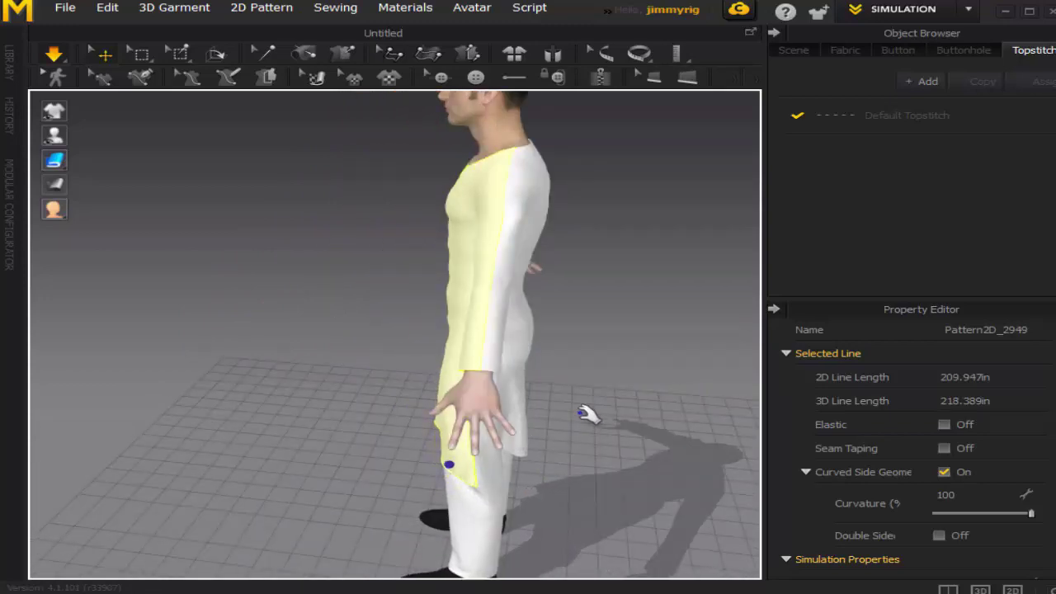
Restore the side-by-side 3D and 2D layout, clear the tunic selection and view the draped garment from the front.
{"action": "right_click_drag", "start_coordinate": [601, 418], "coordinate": [432, 370]}
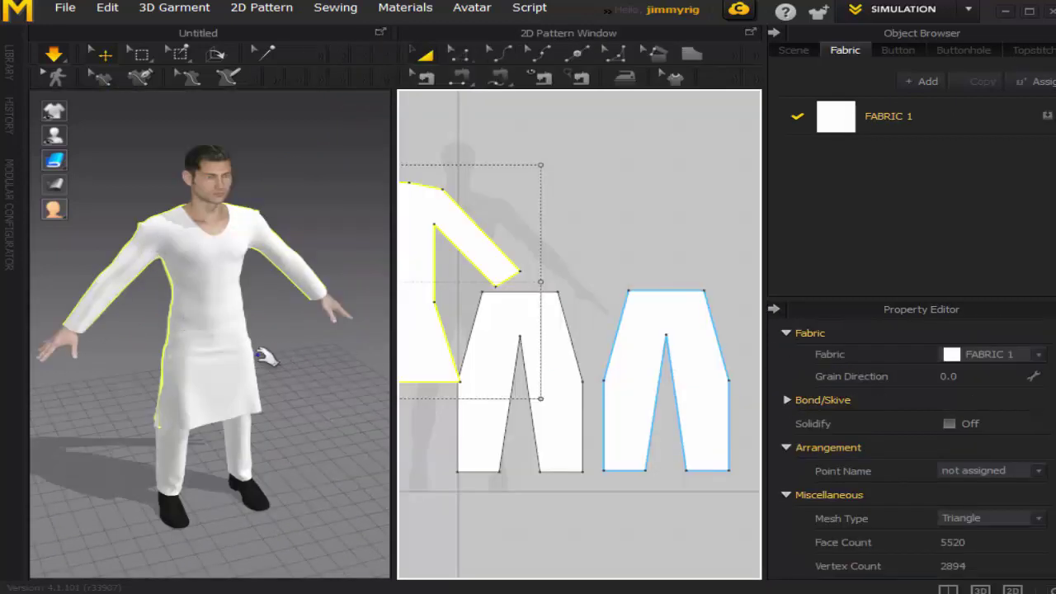
{"action": "right_click", "coordinate": [295, 377]}
{"action": "left_click", "coordinate": [152, 334]}
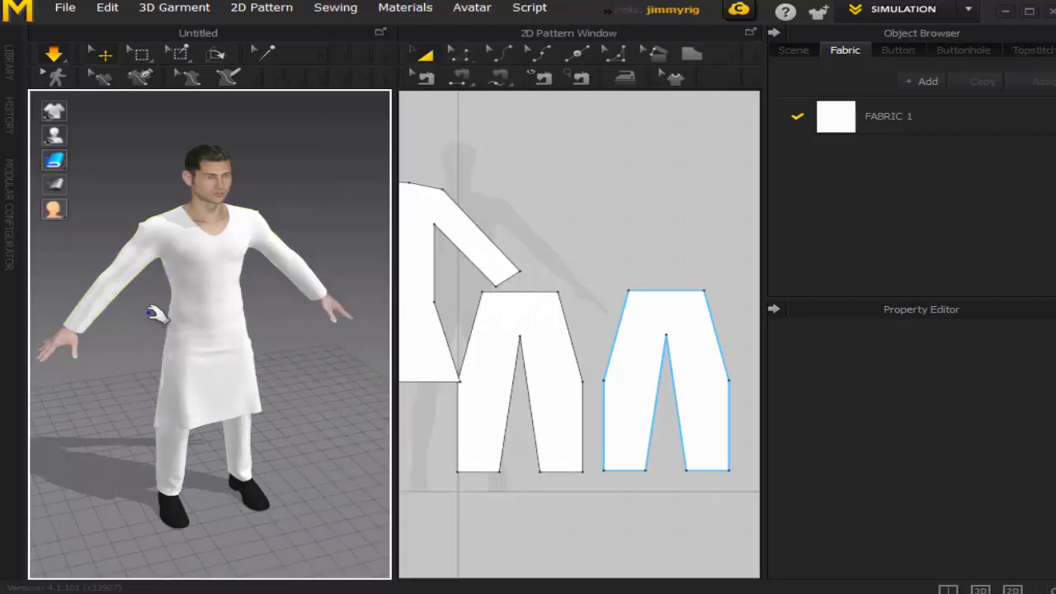
{"action": "mouse_move", "coordinate": [154, 313]}
{"action": "right_mouse_down"}
{"action": "mouse_move", "coordinate": [311, 306]}
{"action": "mouse_move", "coordinate": [714, 254]}
{"action": "mouse_move", "coordinate": [528, 302]}
{"action": "mouse_move", "coordinate": [191, 361]}
{"action": "mouse_move", "coordinate": [165, 302]}
{"action": "right_mouse_up"}
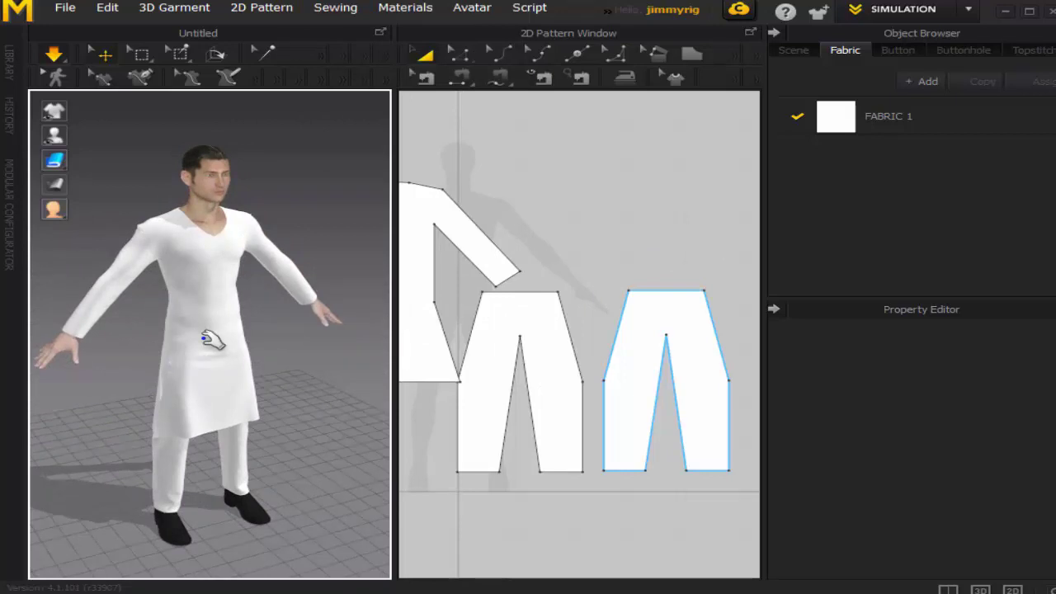